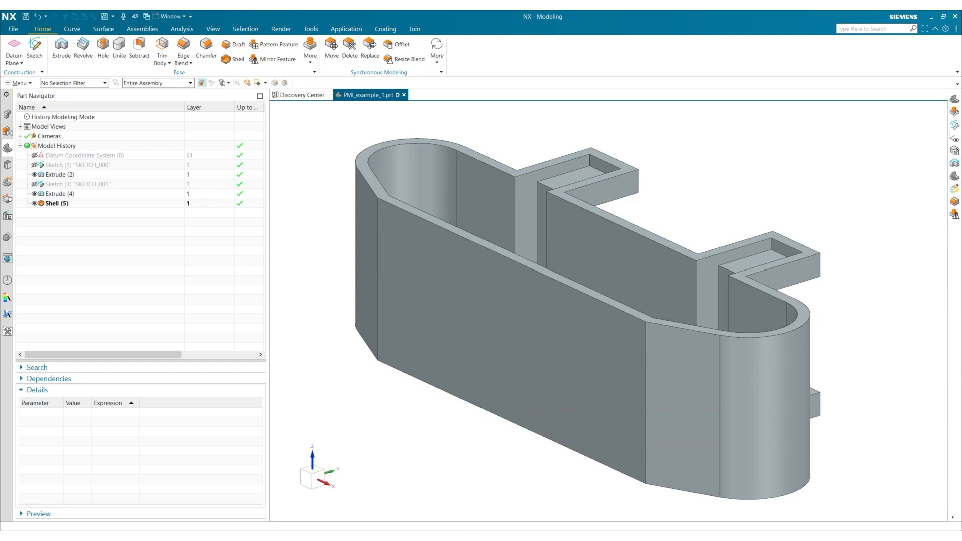
Activate the PMI application for the open part
left_click(346, 28)
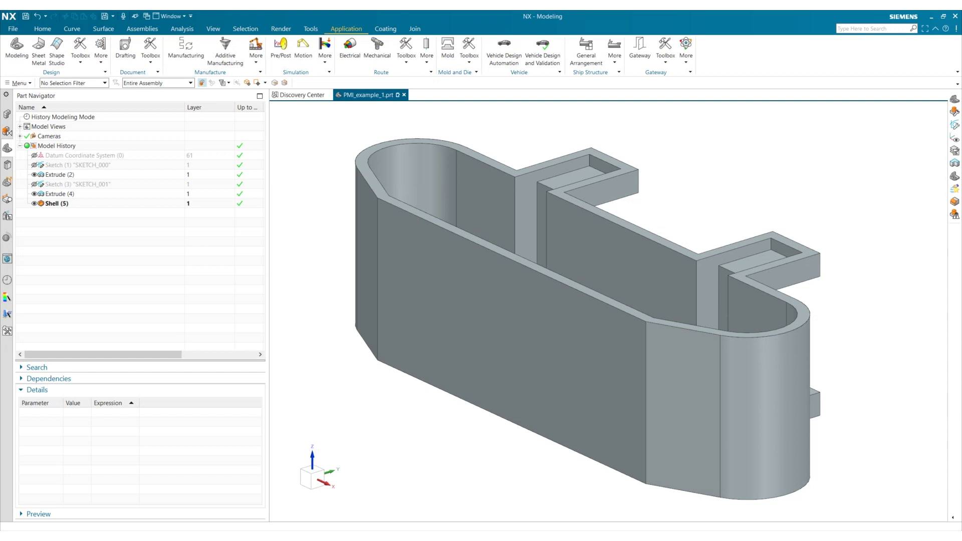
left_click(100, 50)
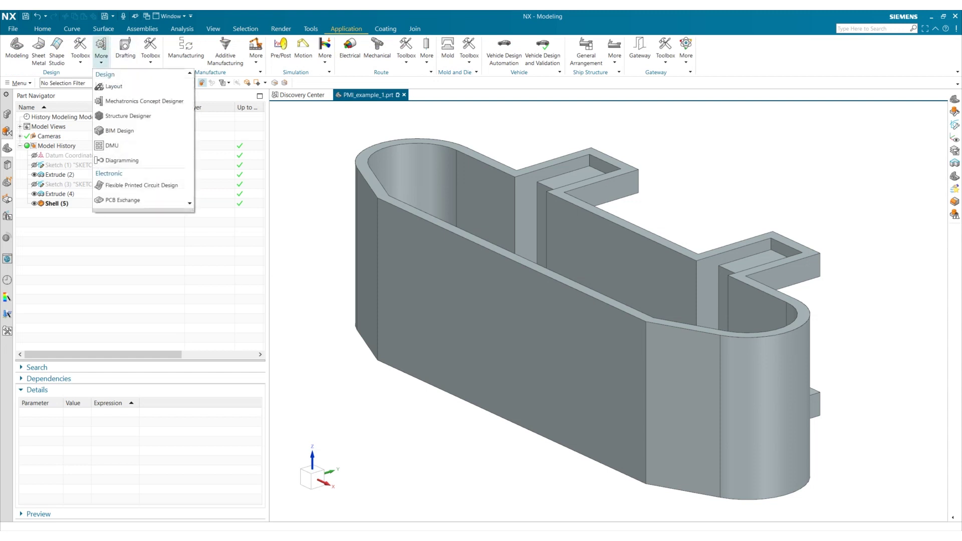
left_click(150, 50)
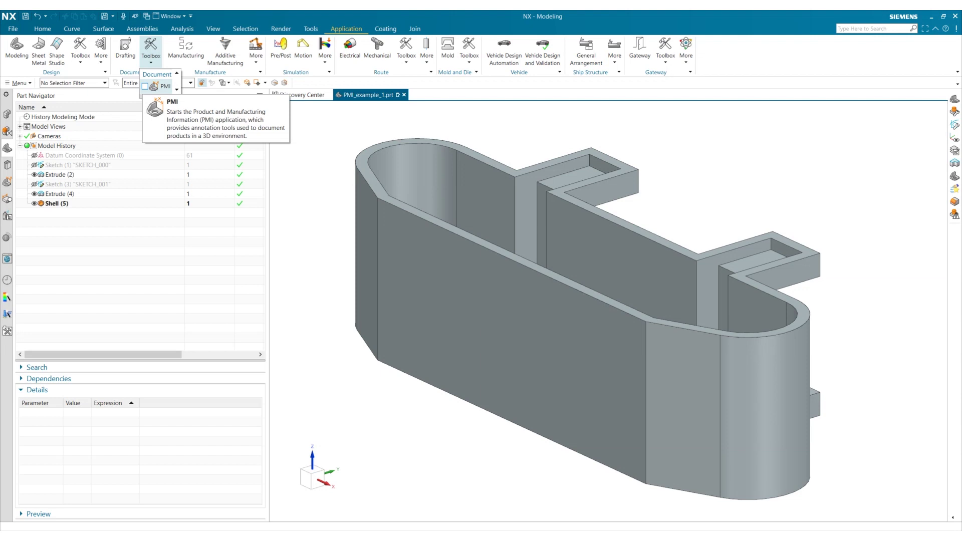
left_click(163, 86)
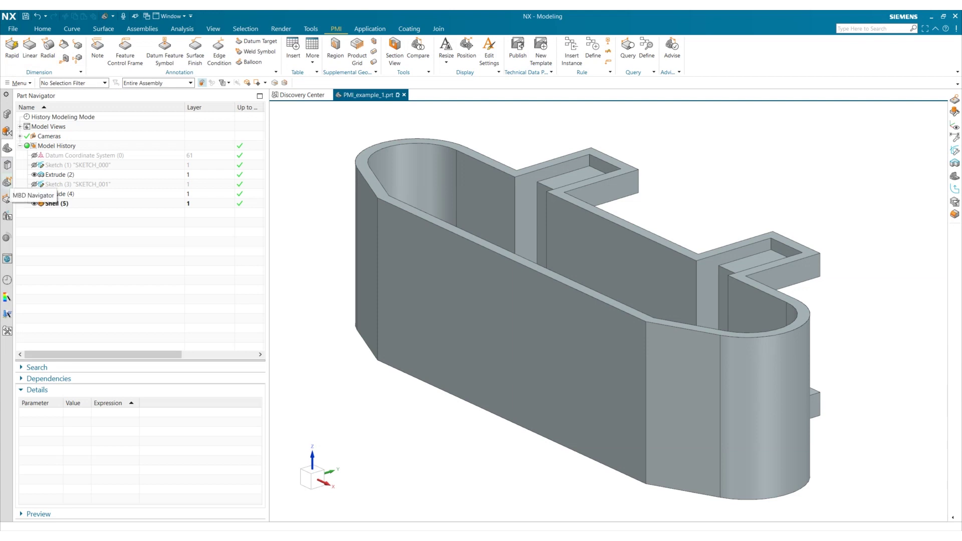
Add a view set named PMI to the model views in the MBD Navigator, with Trimetric as the base view
left_click(7, 182)
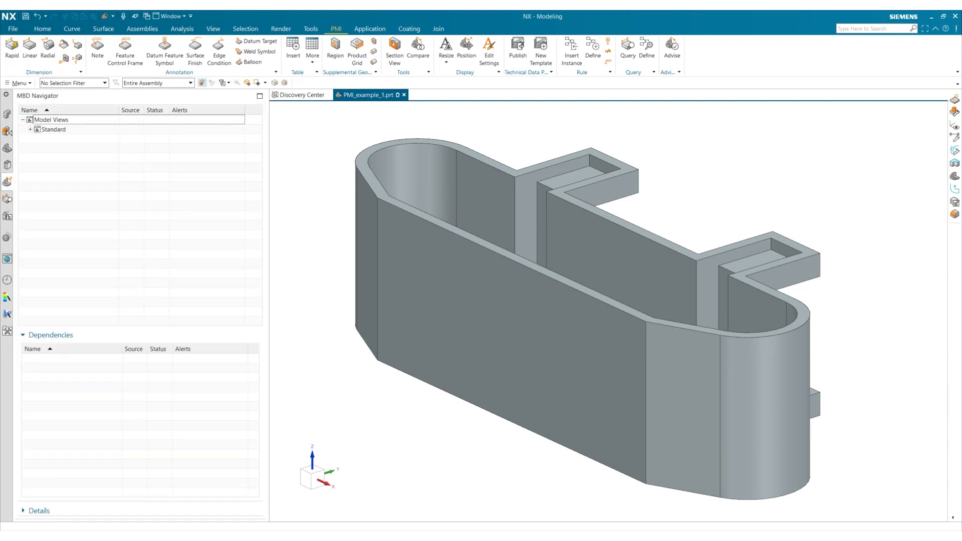
left_click(30, 129)
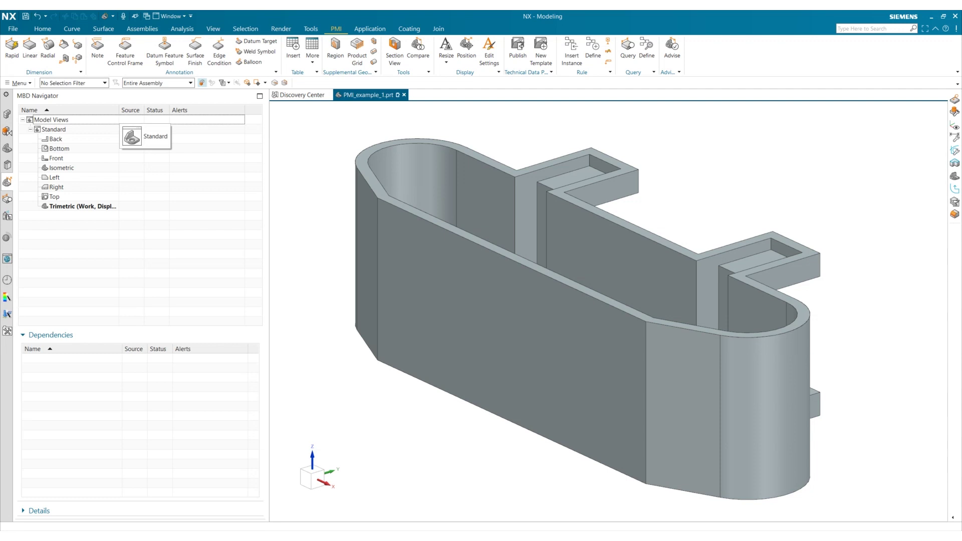
right_click(65, 121)
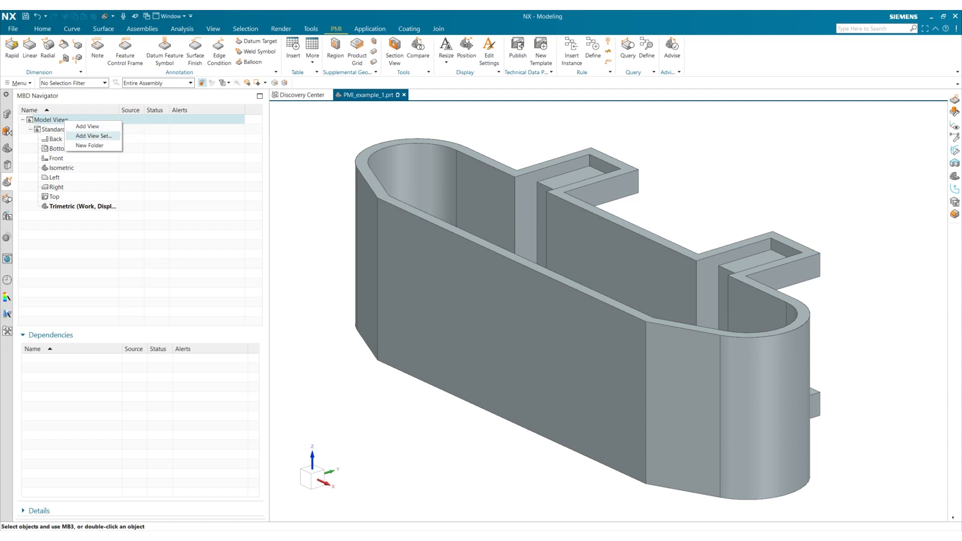
left_click(94, 136)
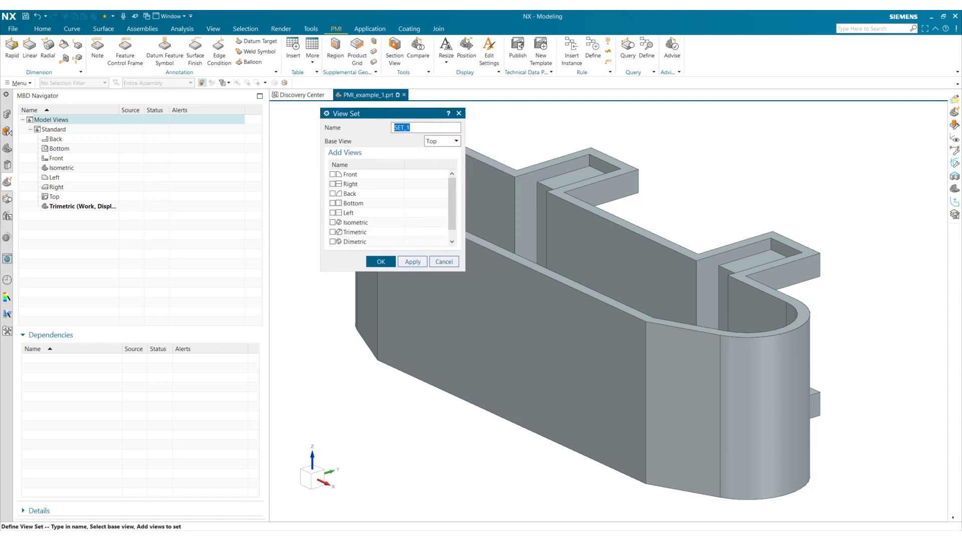
type("PMI")
left_click(442, 141)
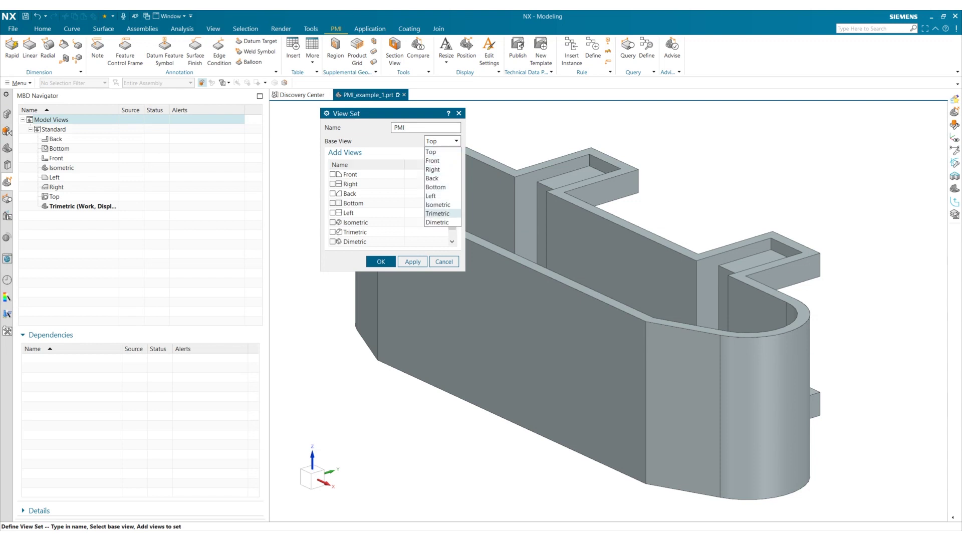
left_click(438, 214)
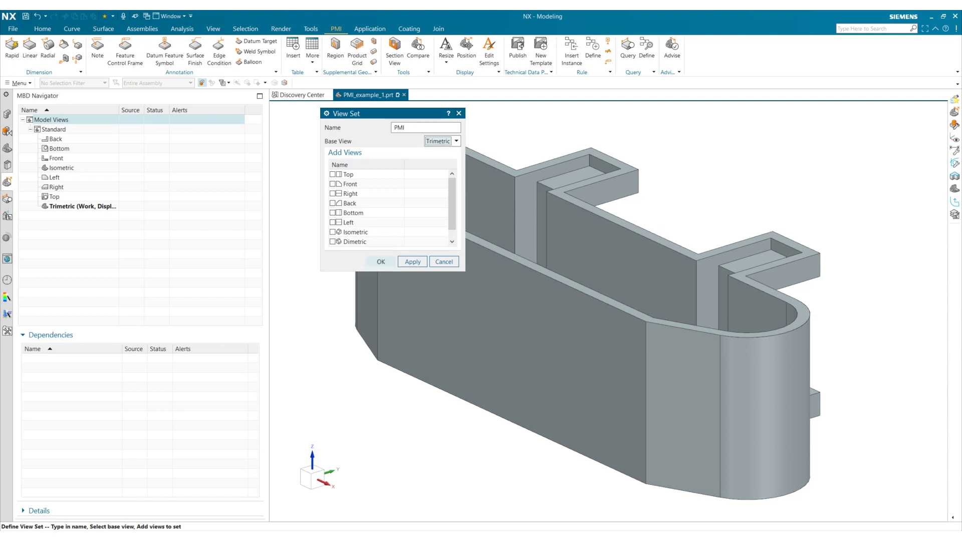
left_click(381, 261)
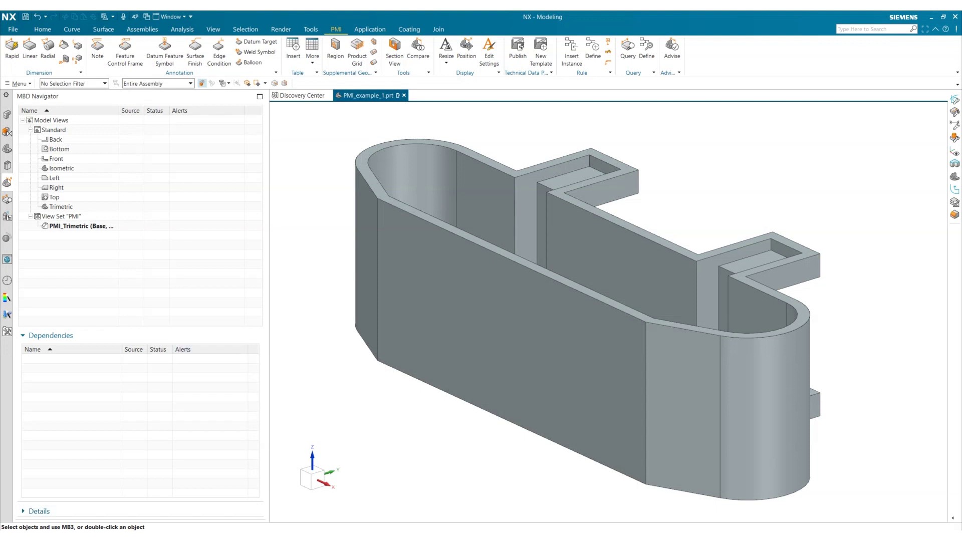
Examine the Part Symbols folder of the Custom Symbol Library in the Reuse Library
left_click(7, 166)
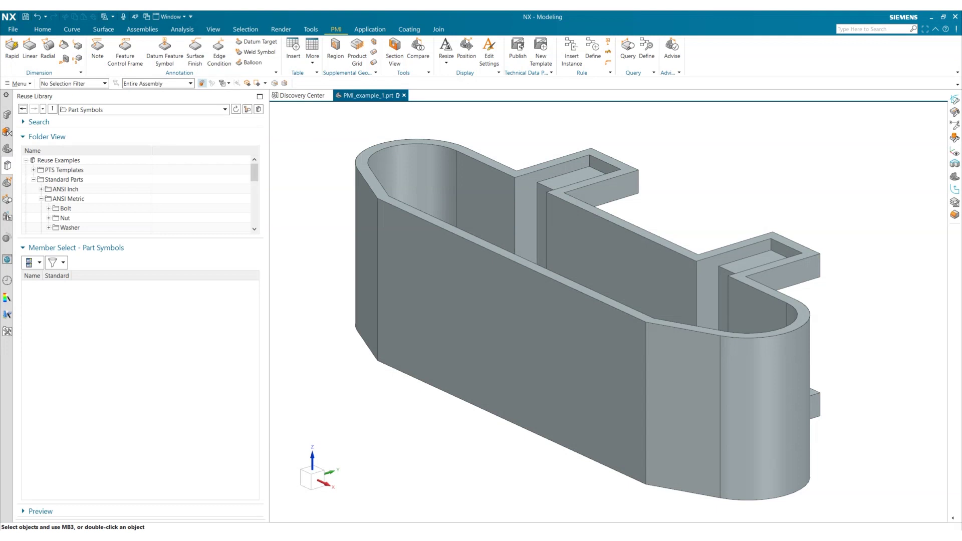
scroll(136, 193, "down", 2)
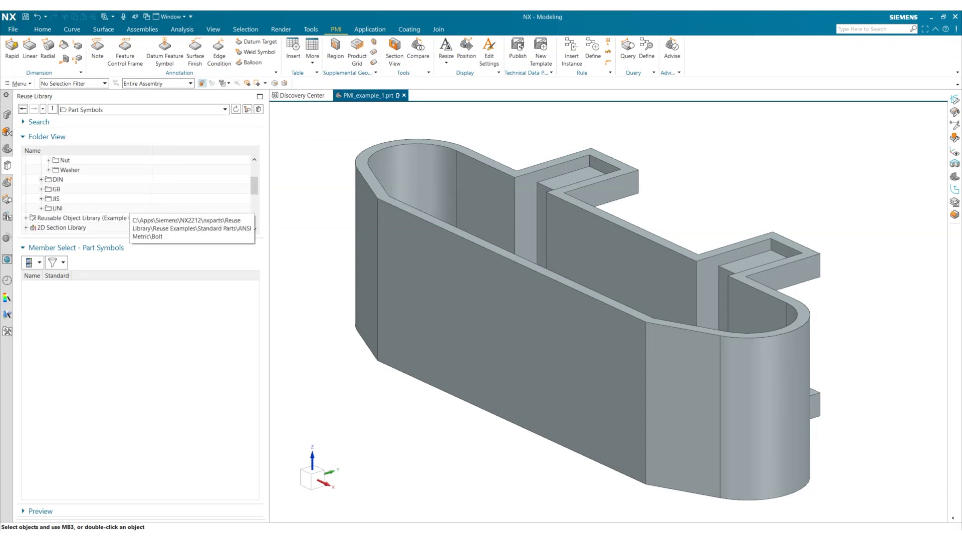
scroll(136, 193, "down", 2)
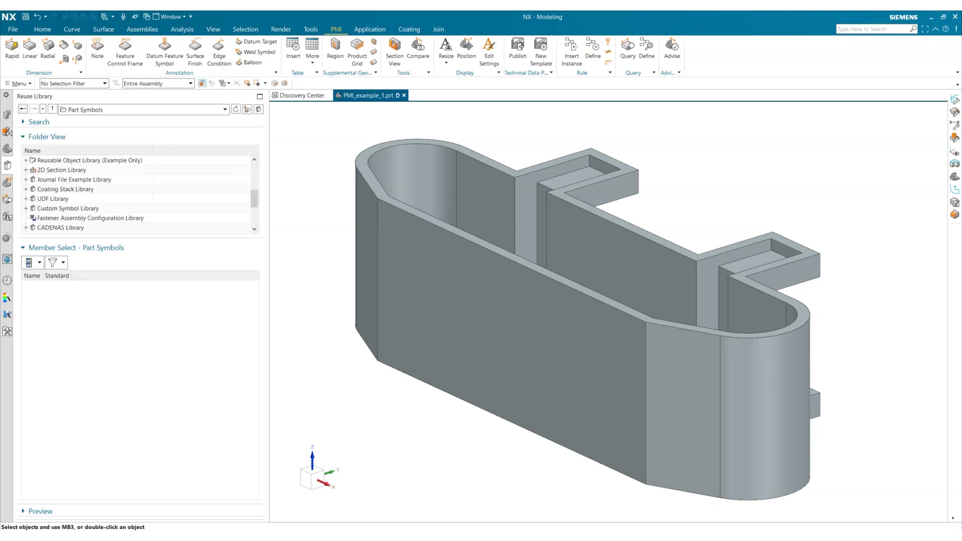
left_click(26, 209)
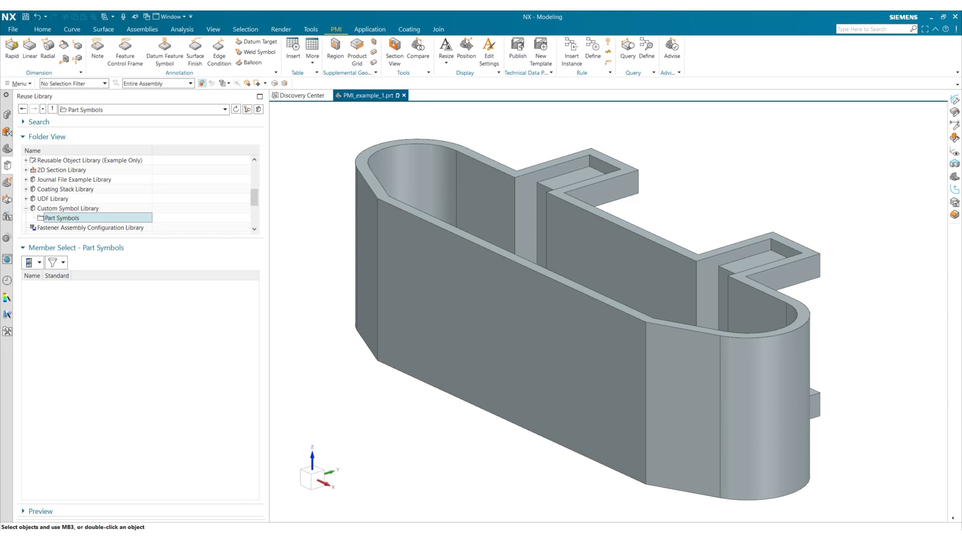
left_click(26, 209)
double_click(42, 300)
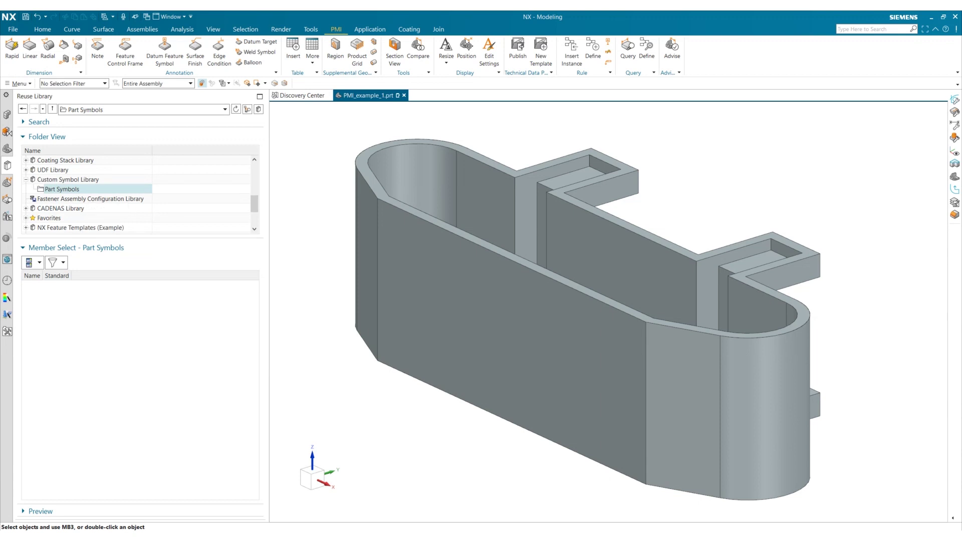
Add a native-folder library named New Library, pointing to the desktop folder New Symbols, in the Reuse Library customer defaults and save them
left_click(13, 29)
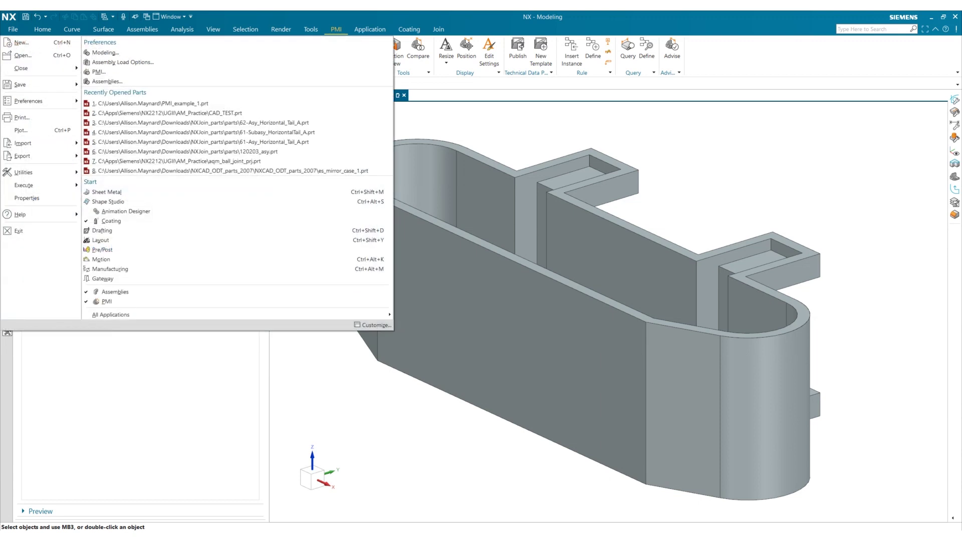
mouse_move(23, 172)
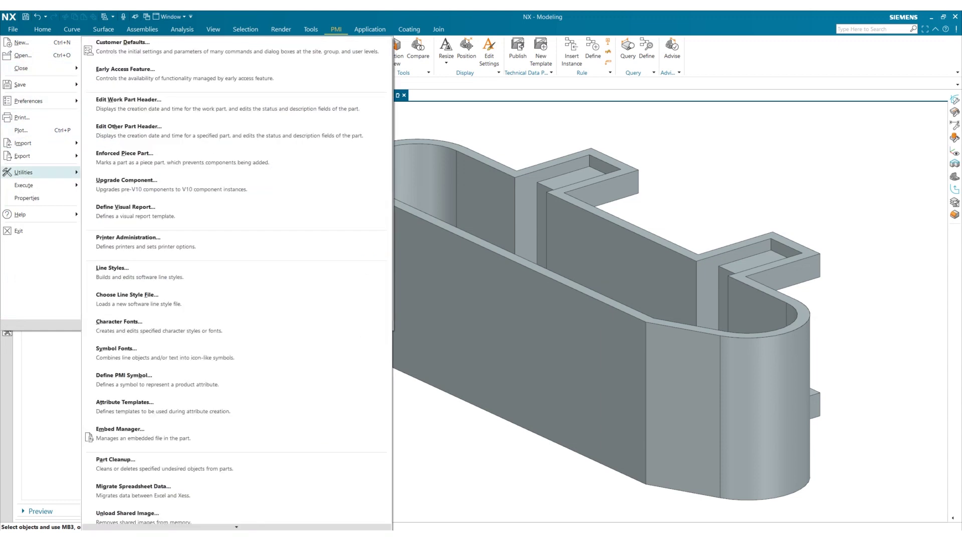
left_click(123, 47)
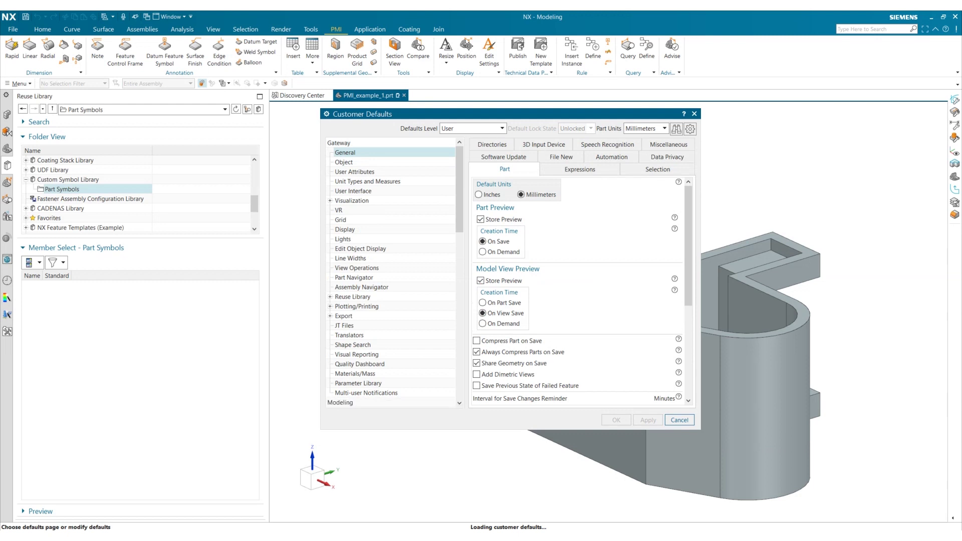
left_click(331, 297)
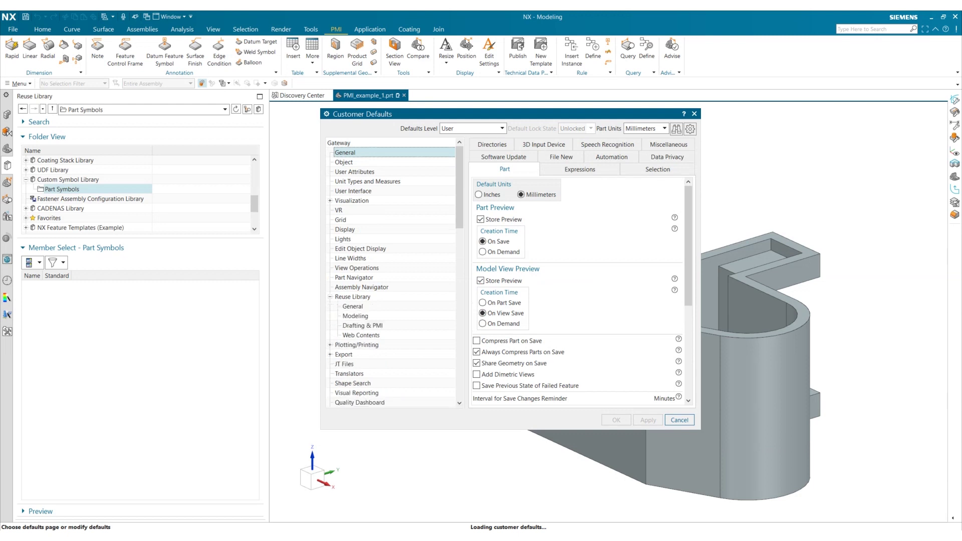
left_click(353, 307)
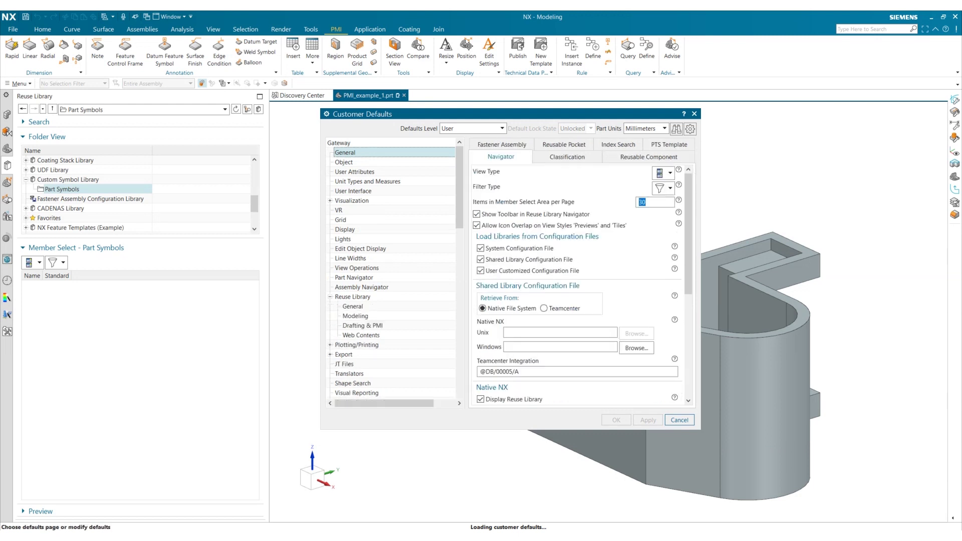
scroll(581, 281, "down", 5)
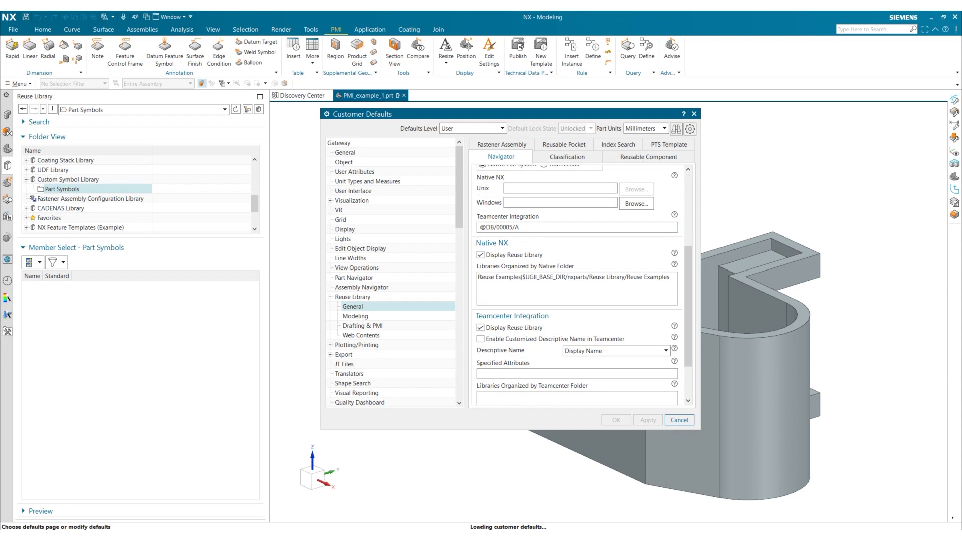
key("Return")
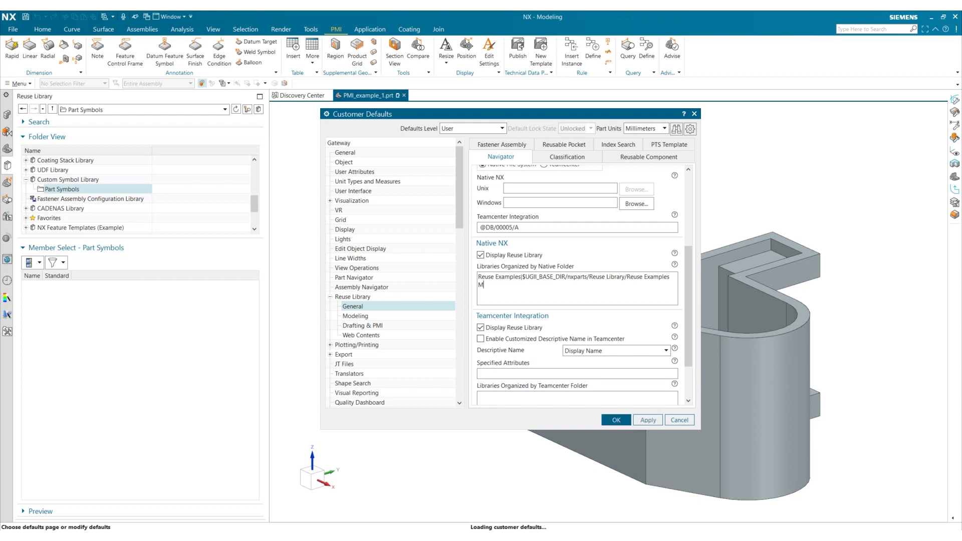
type("New Liibrary")
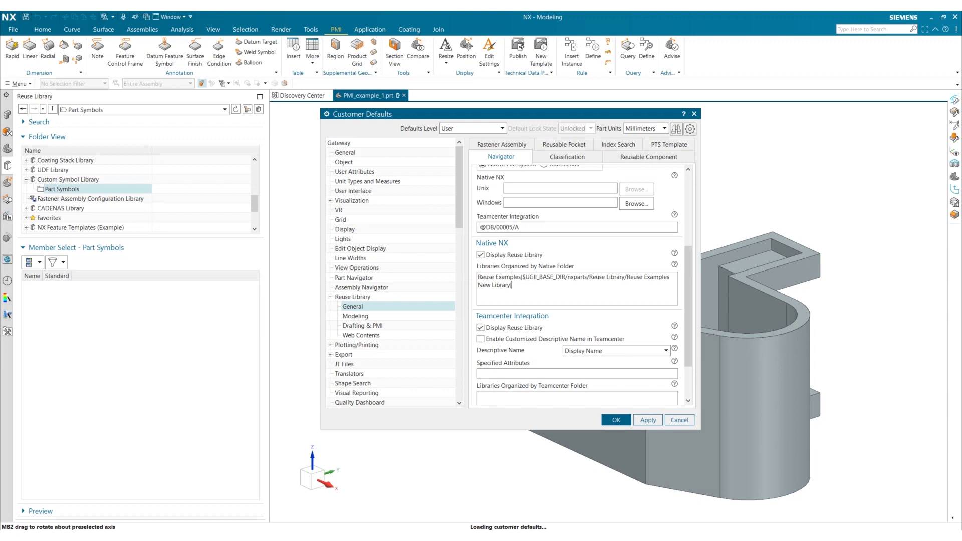
type("C:\\Users\\Allison.Maynard\\Desktop\\New Symbols")
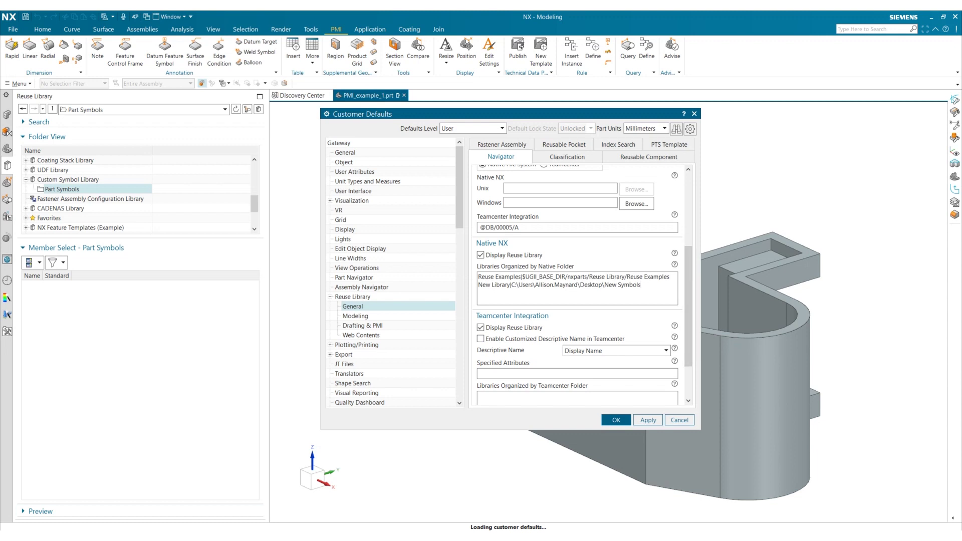
key("Return")
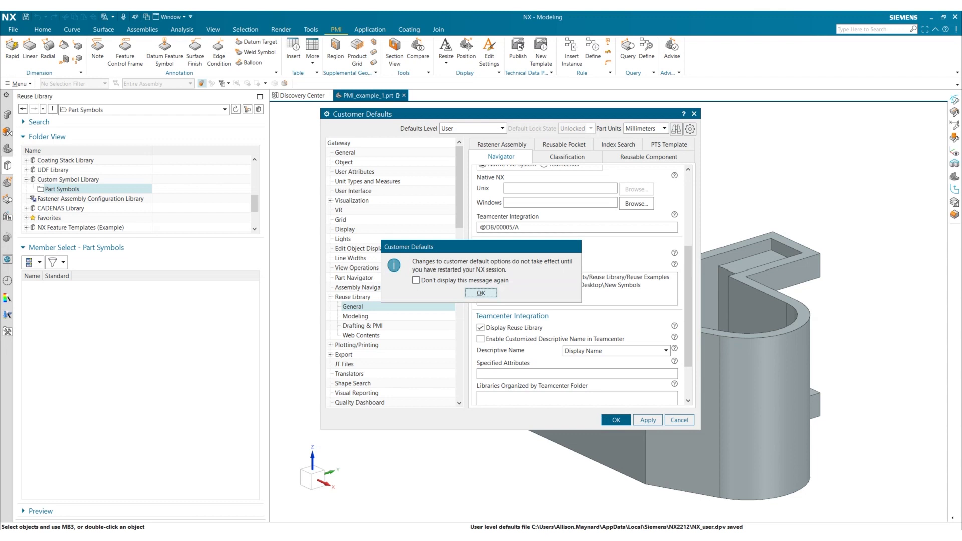
key("Return")
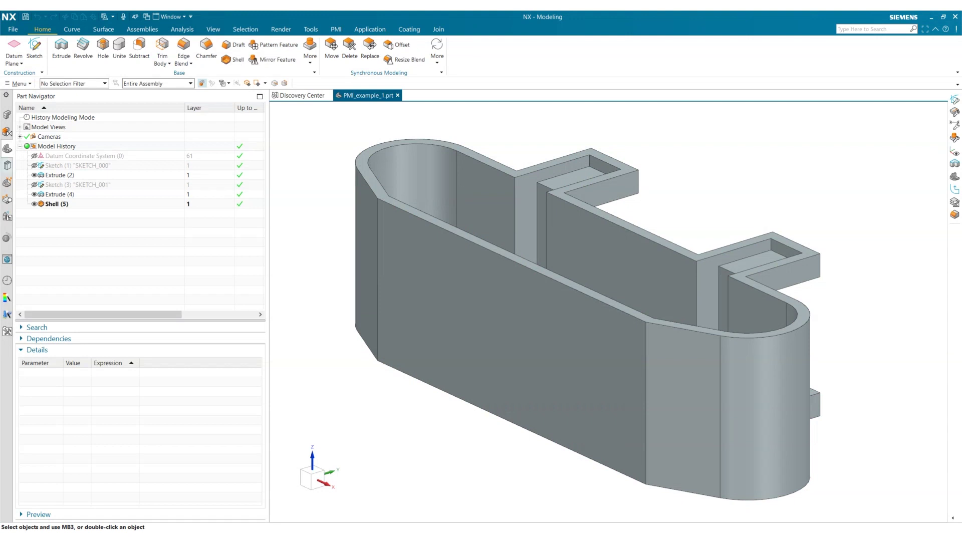
Examine the contents of New Library and the Custom Symbol Library in the Reuse Library
left_click(7, 166)
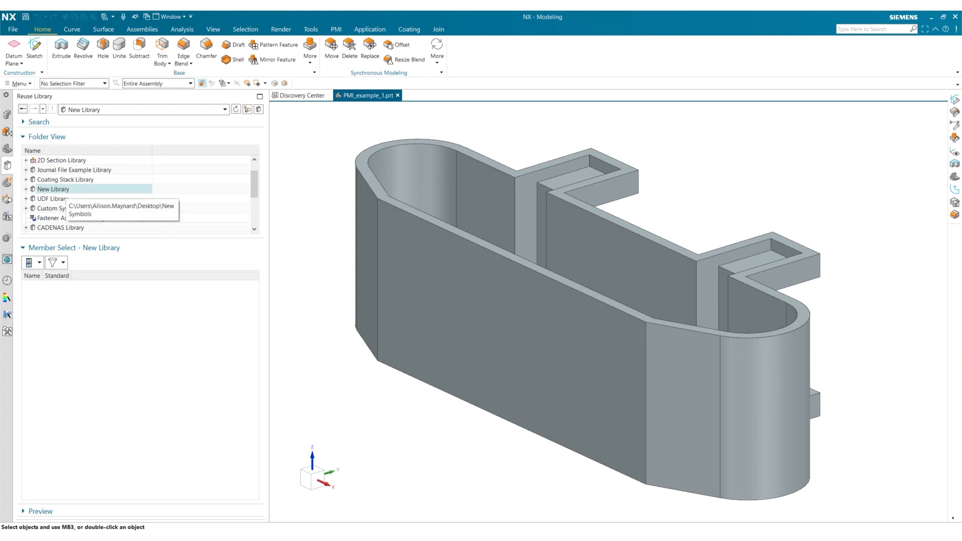
left_click(26, 189)
scroll(60, 193, "up", 1)
scroll(60, 193, "down", 1)
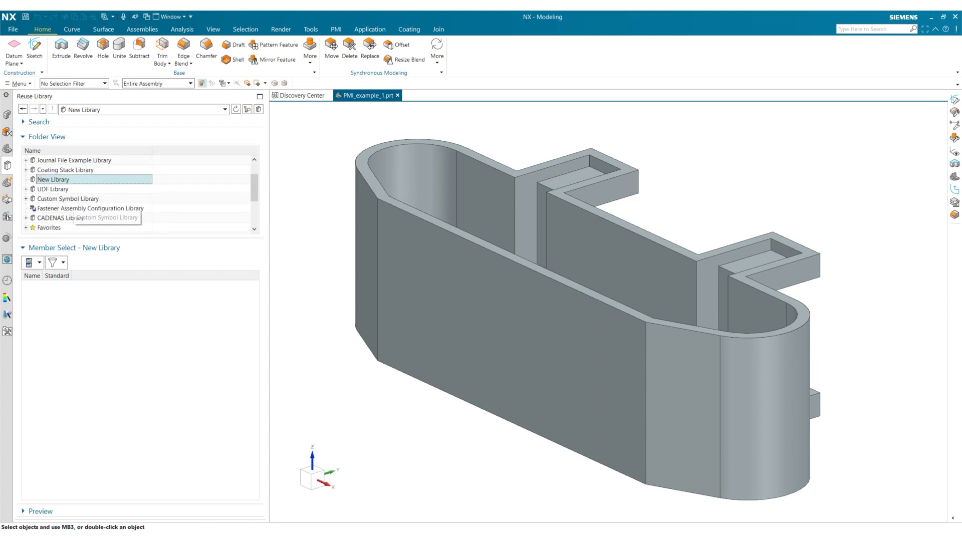
left_click(74, 200)
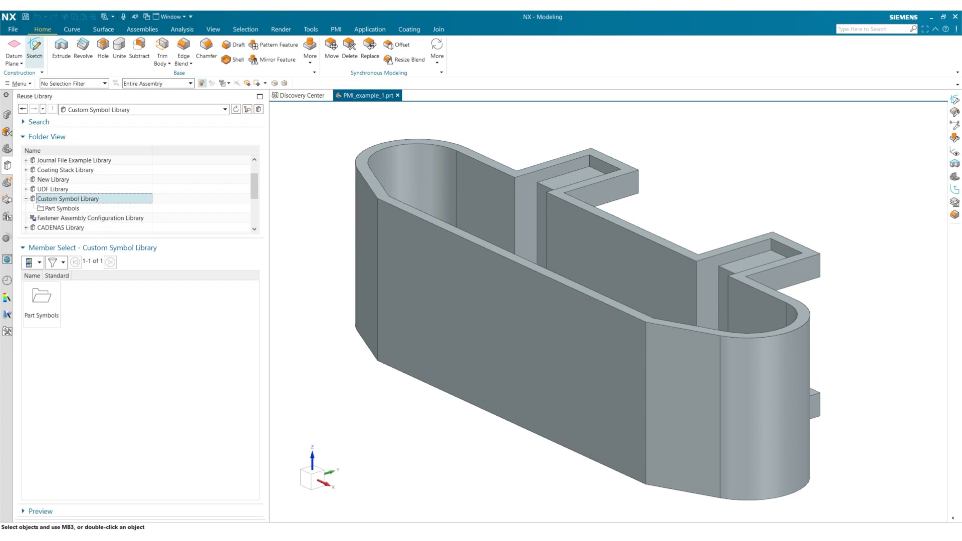
Cut the New Library entry out of the native-folder libraries in the general Reuse Library customer defaults
left_click(13, 29)
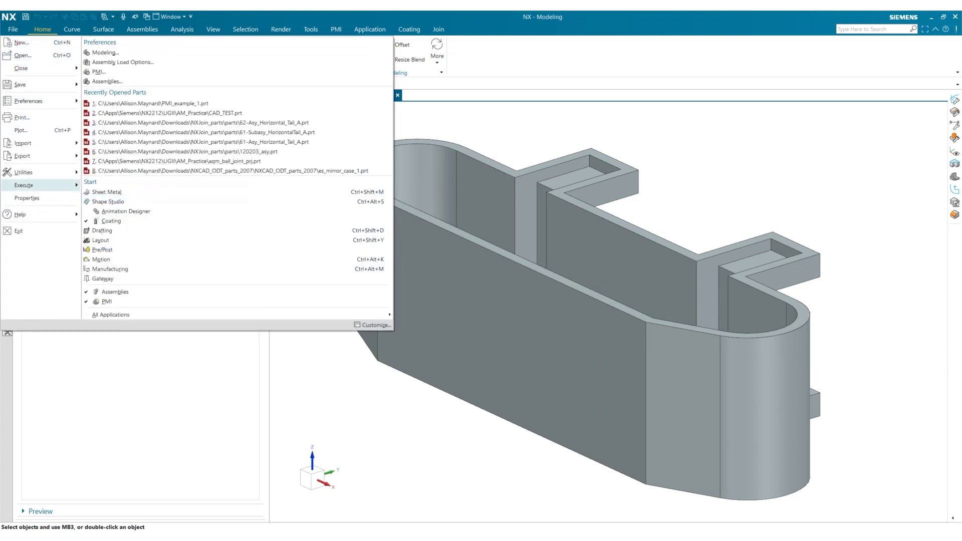
mouse_move(23, 172)
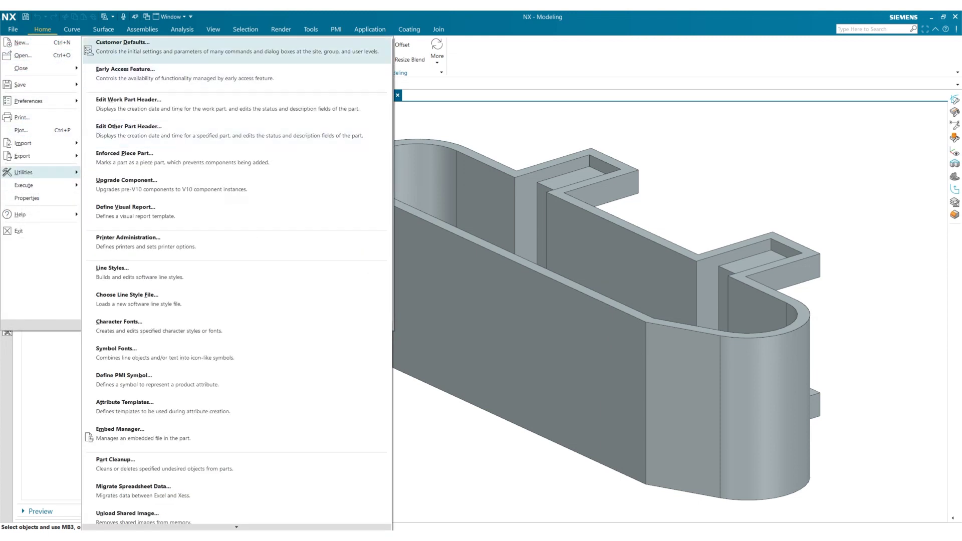
left_click(122, 44)
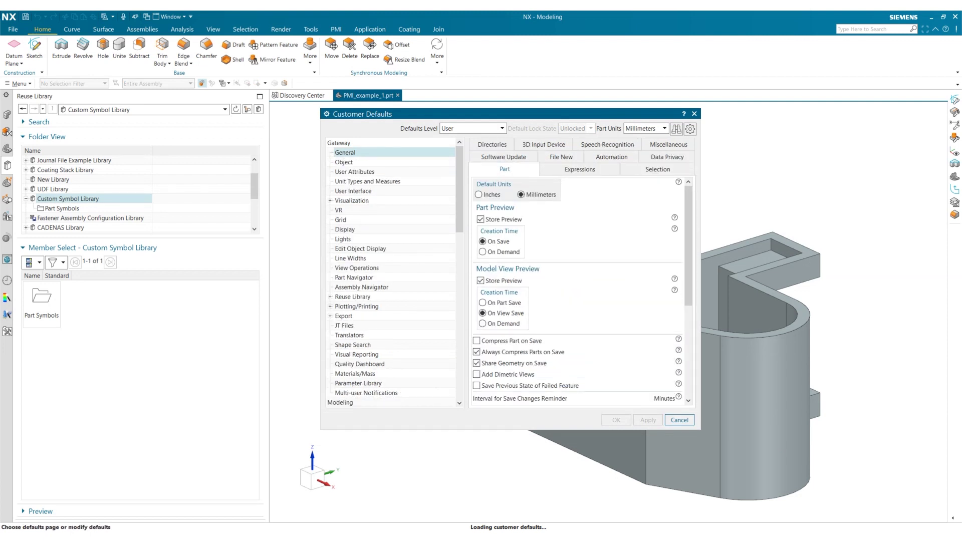
left_click(353, 297)
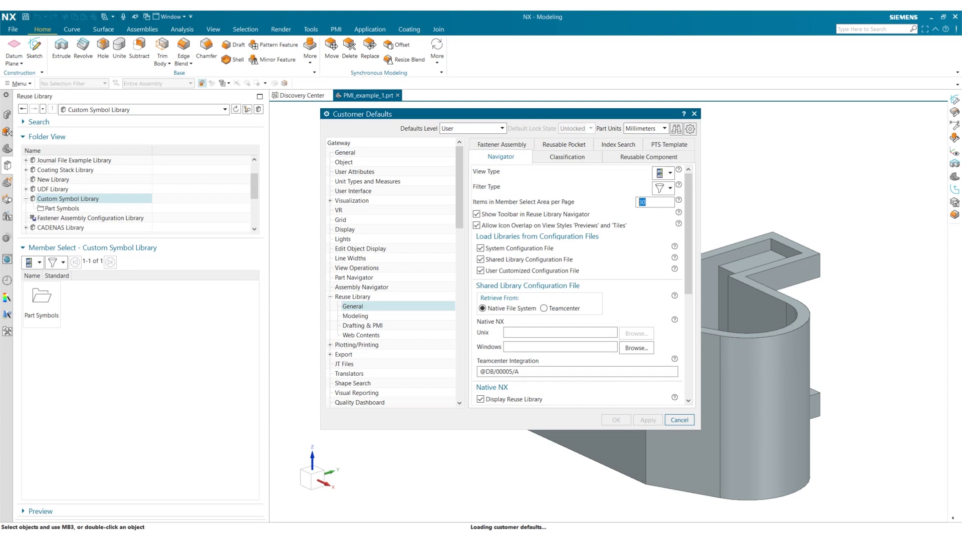
scroll(577, 286, "down", 5)
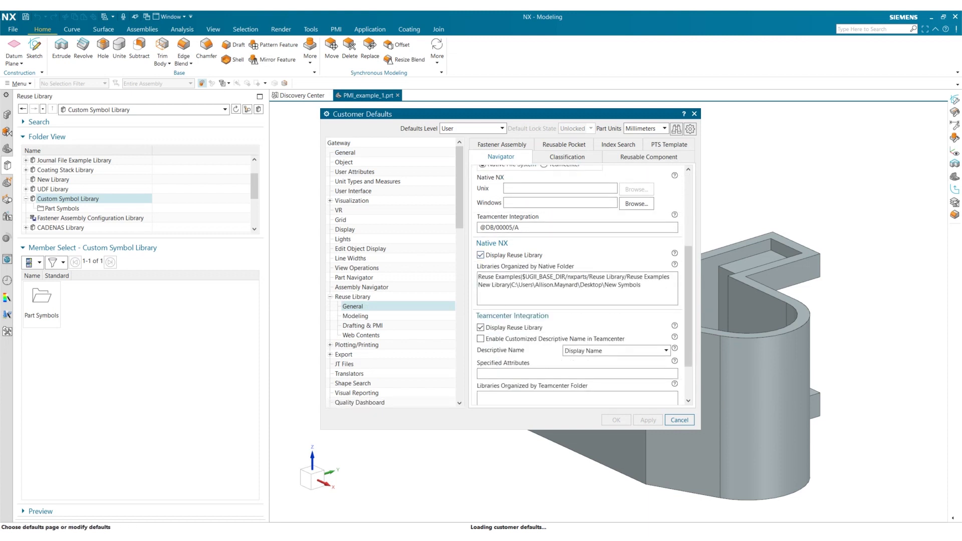
left_click_drag(641, 285, 479, 285)
key("ctrl+c")
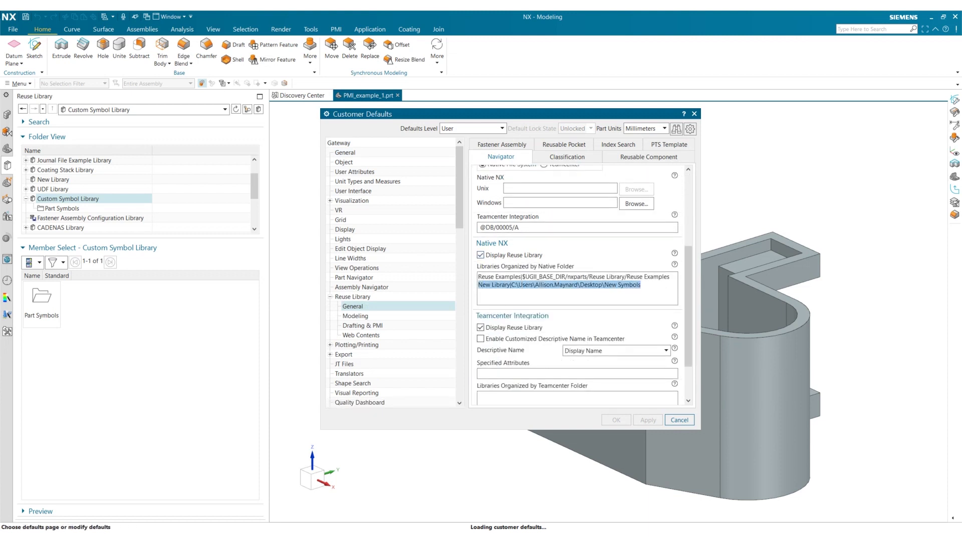
key("BackSpace")
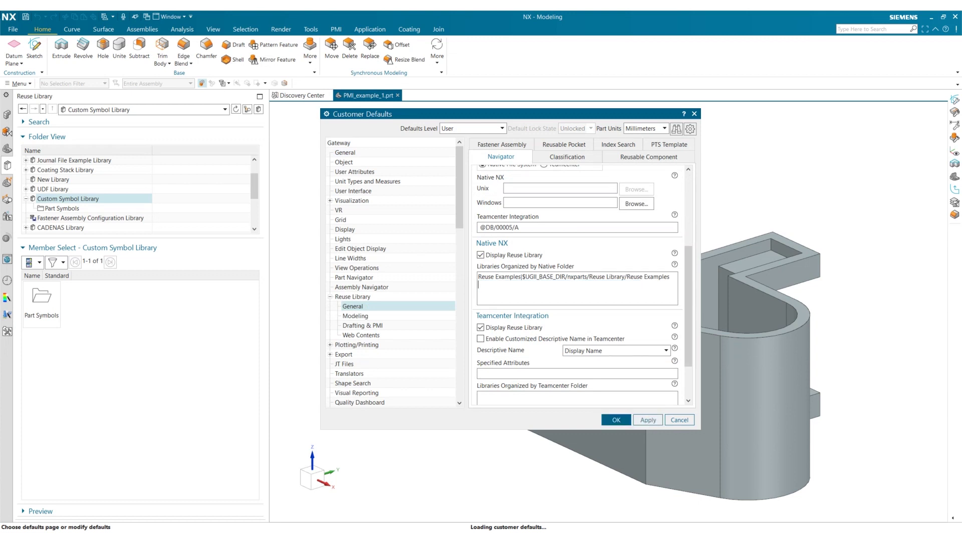
Paste the New Library entry into the native NX symbol libraries of the Drafting & PMI customer defaults and save them
left_click(363, 325)
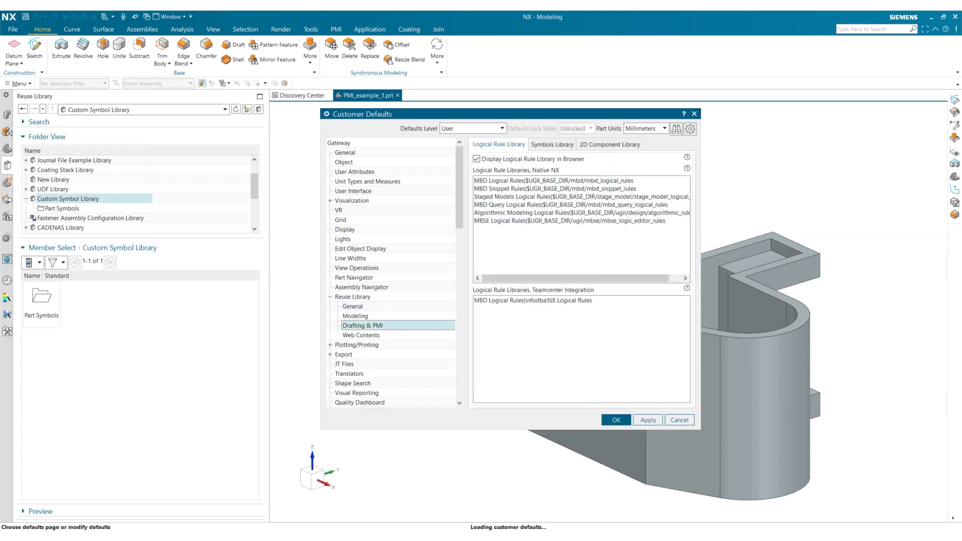
left_click(556, 144)
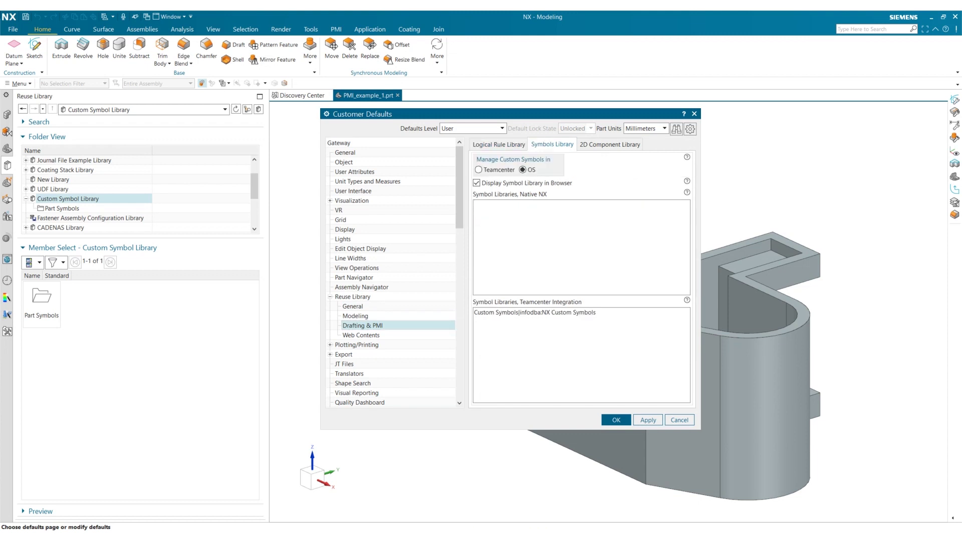
key("ctrl+v")
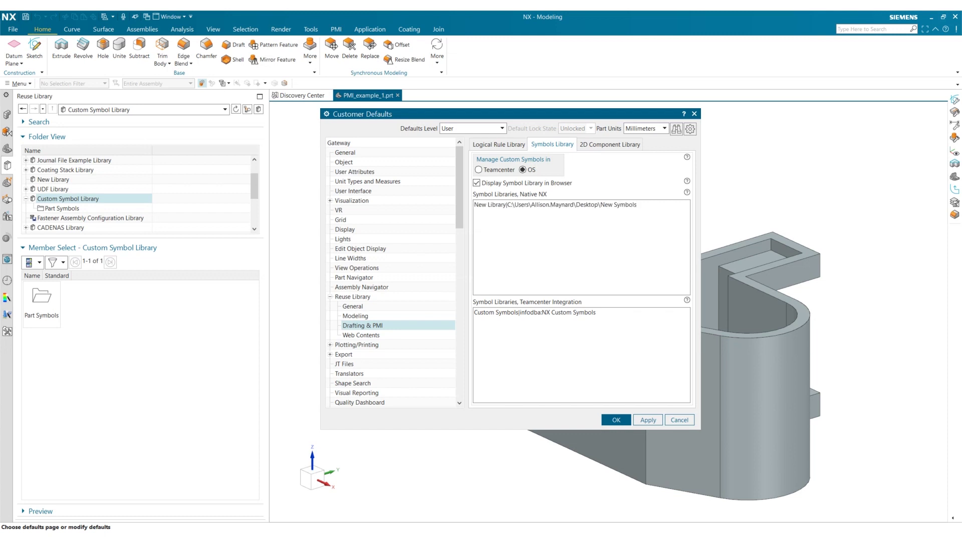
left_click(616, 420)
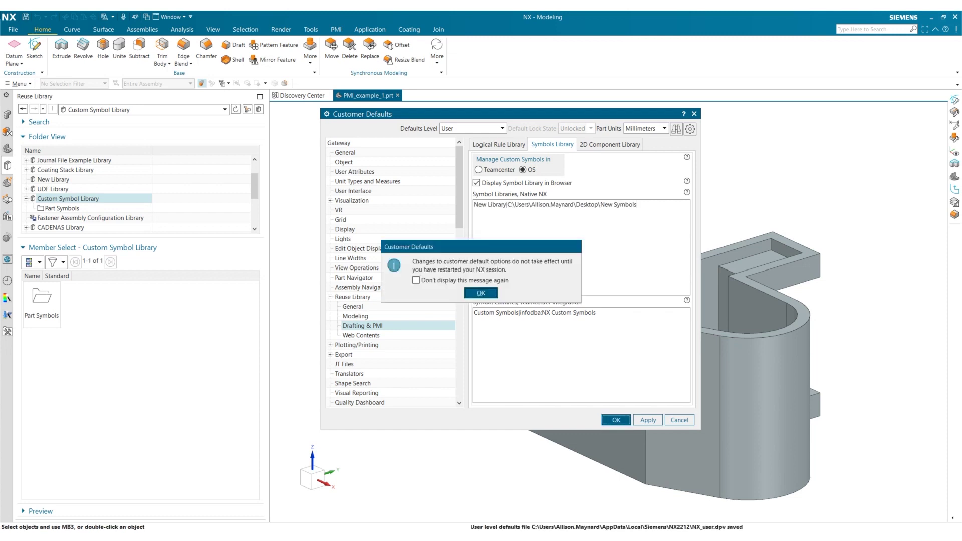
key("Return")
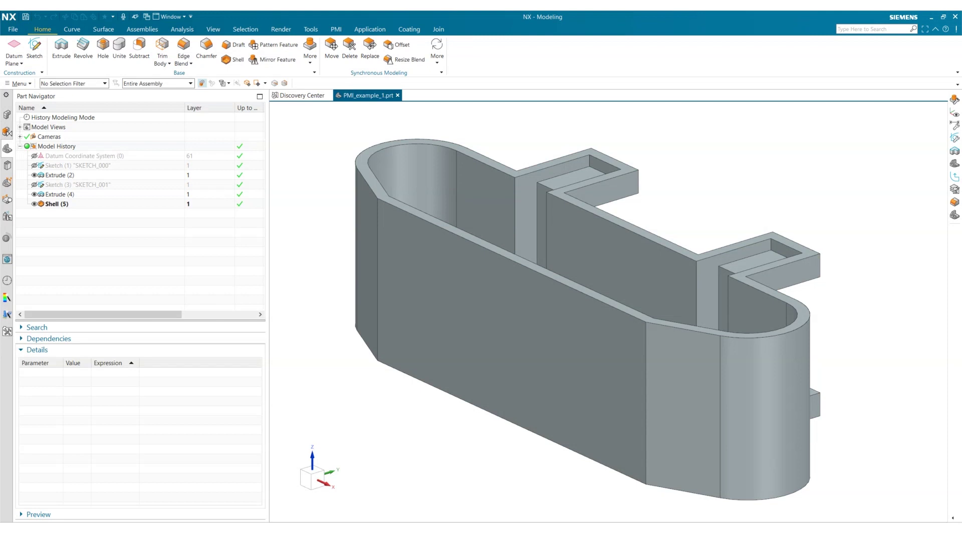
Examine New Library inside the Custom Symbol Library of the Reuse Library
left_click(8, 166)
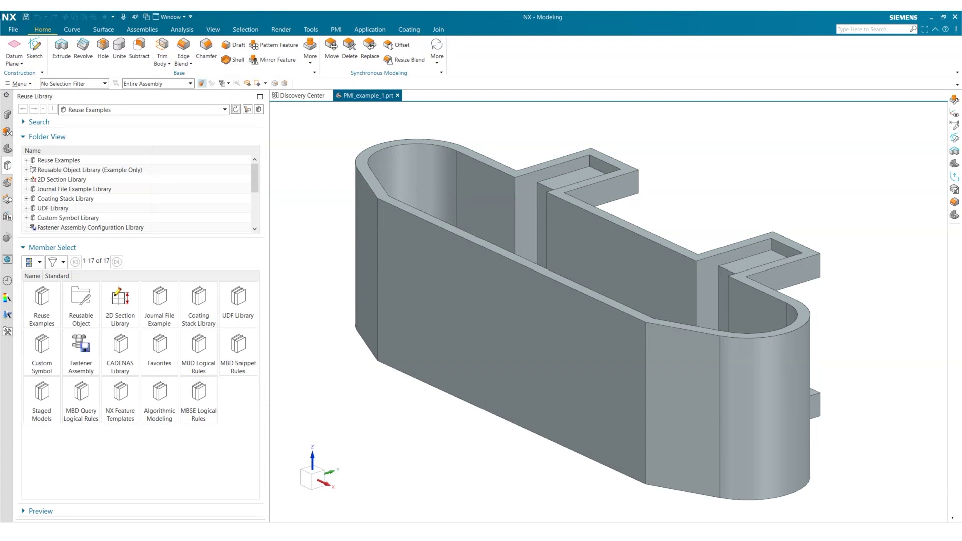
left_click(26, 218)
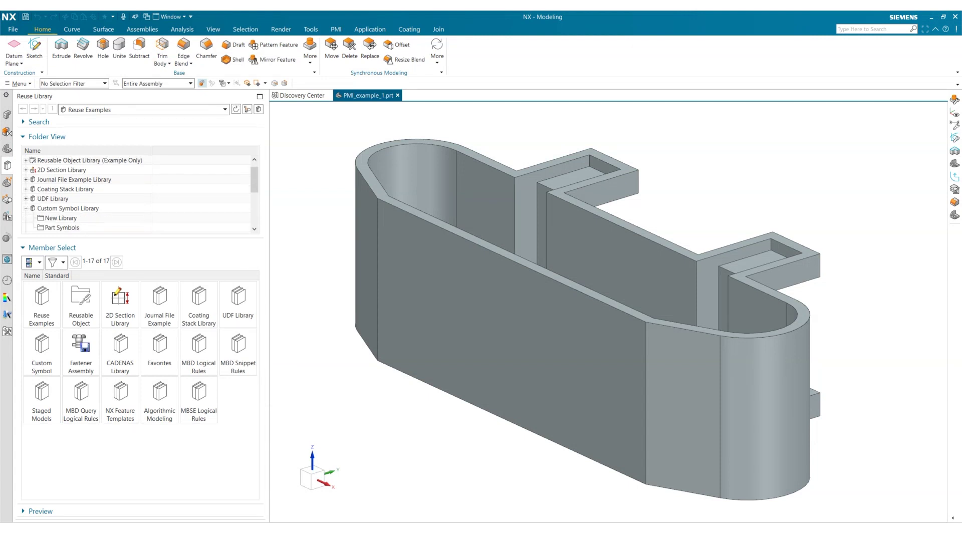
left_click(76, 219)
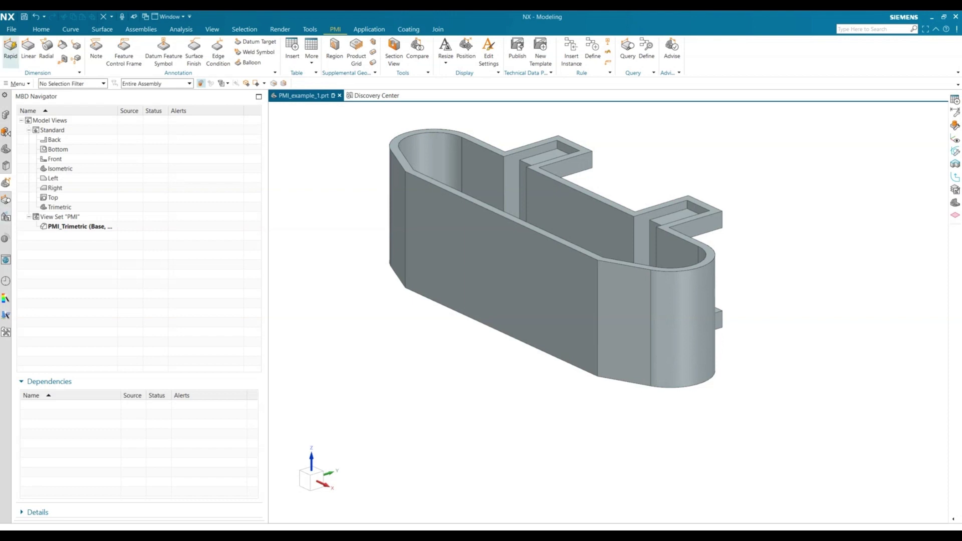
Create an A-size drawing in inches that references PMI_example_1, leaving the title block unfilled and placing no base view
left_click(11, 29)
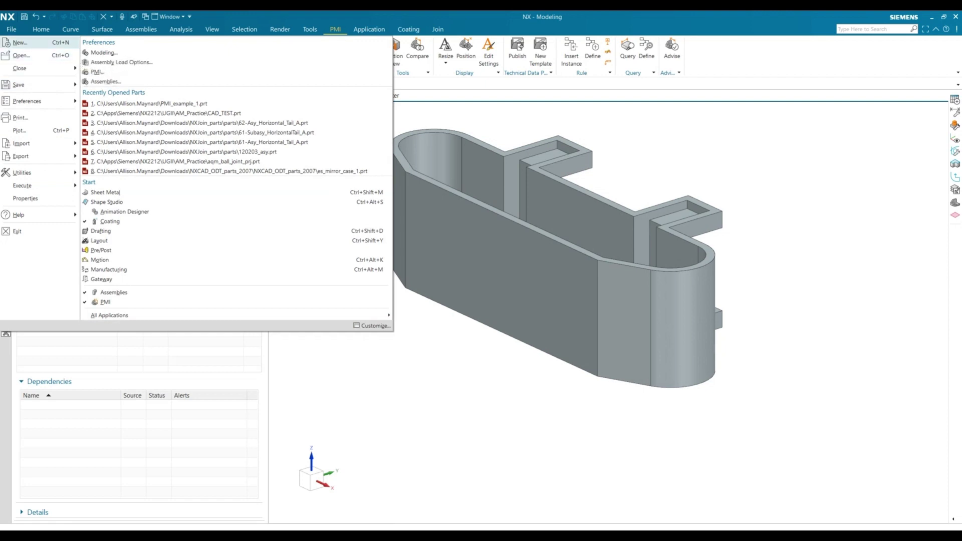
left_click(20, 42)
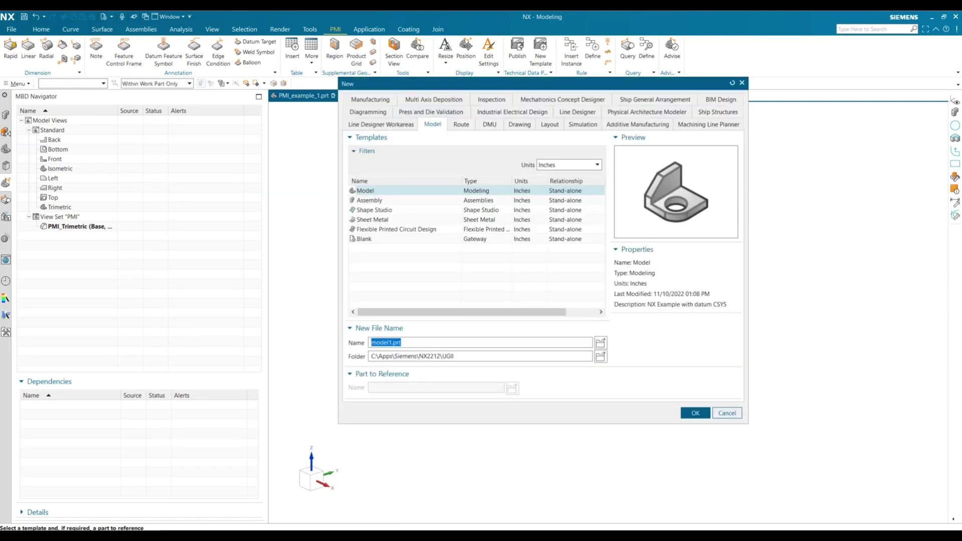
left_click(520, 124)
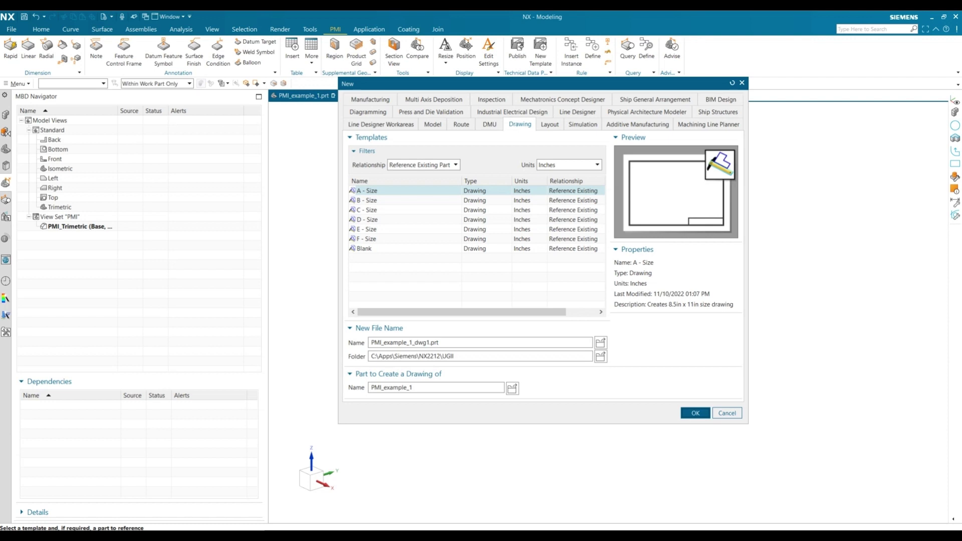
left_click(696, 414)
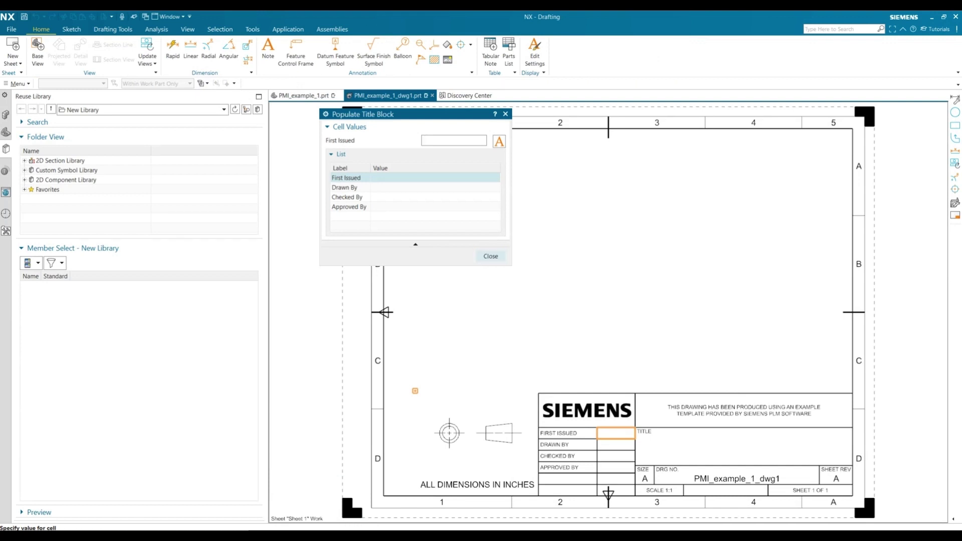
left_click(491, 256)
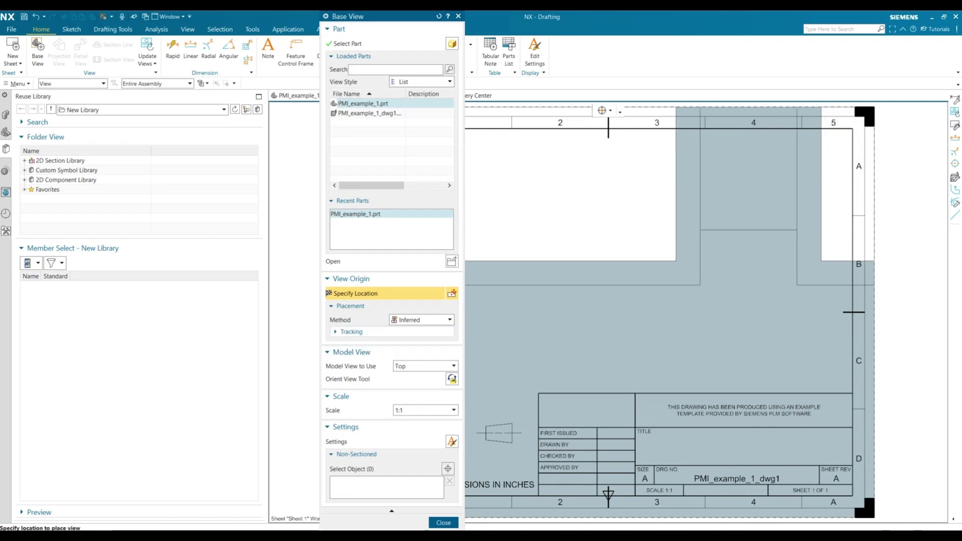
left_click(444, 523)
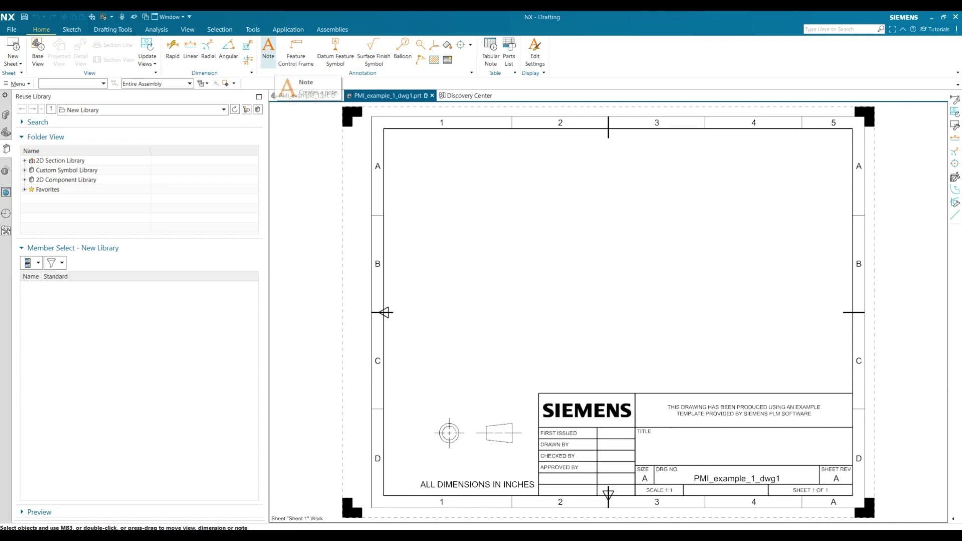
Place a note reading TRIMETRIC VIEW near the middle of the drawing sheet
left_click(268, 51)
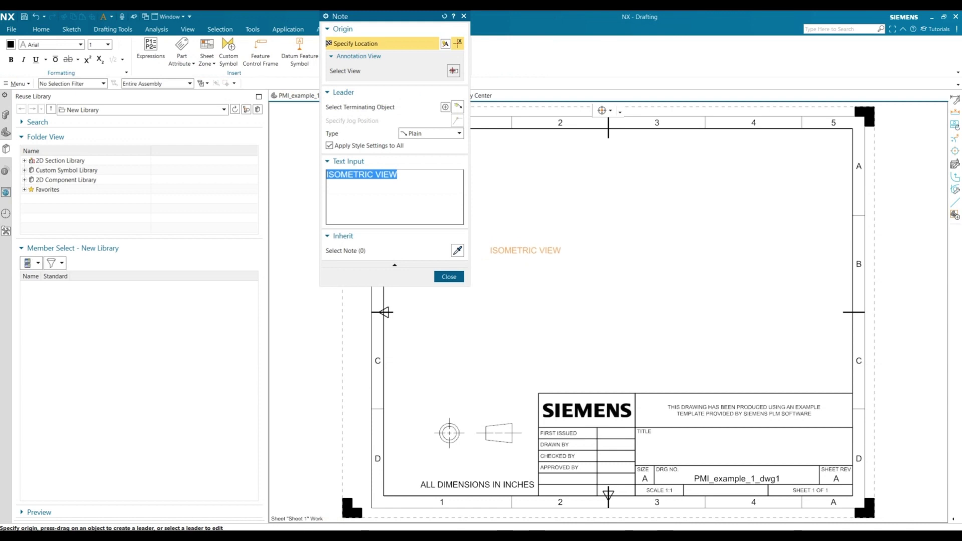
type("TRIMETRIC")
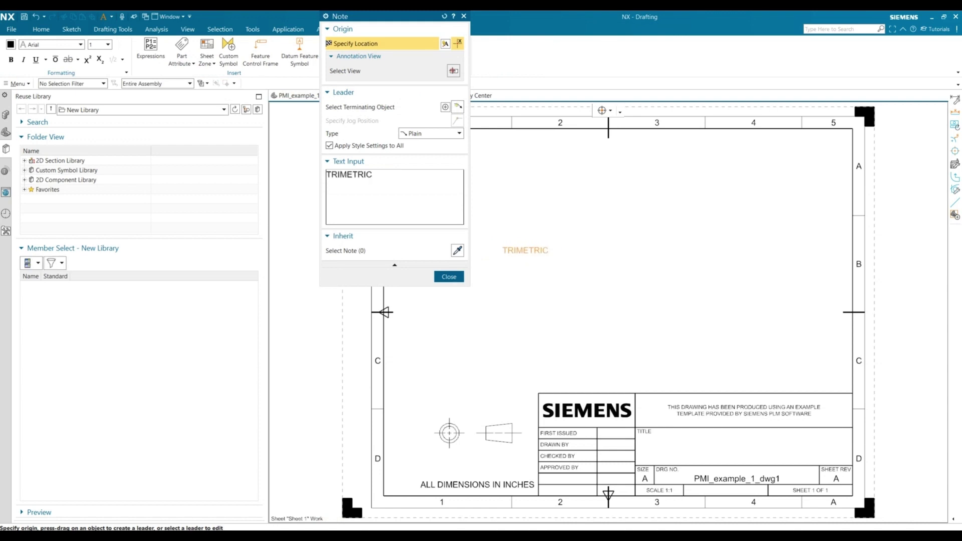
type(" VIEW")
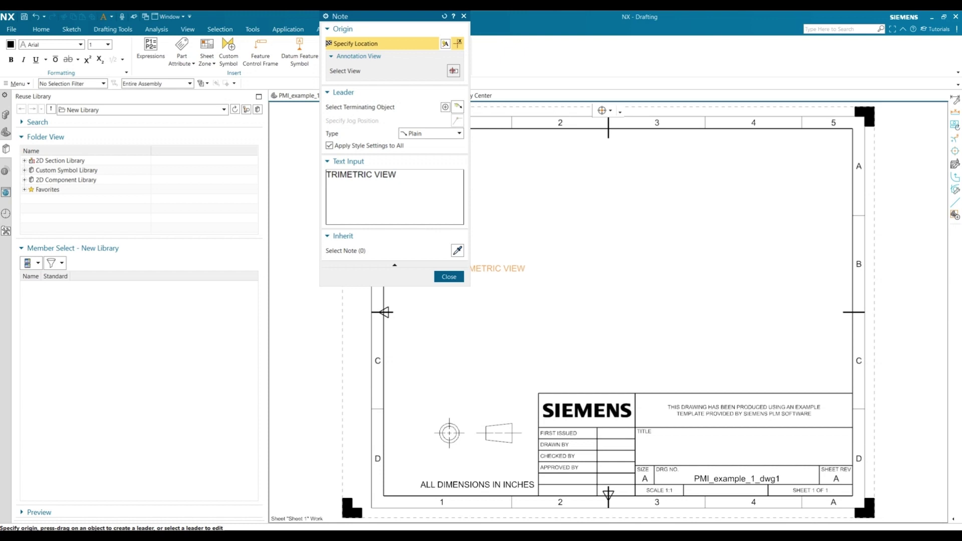
left_click(569, 273)
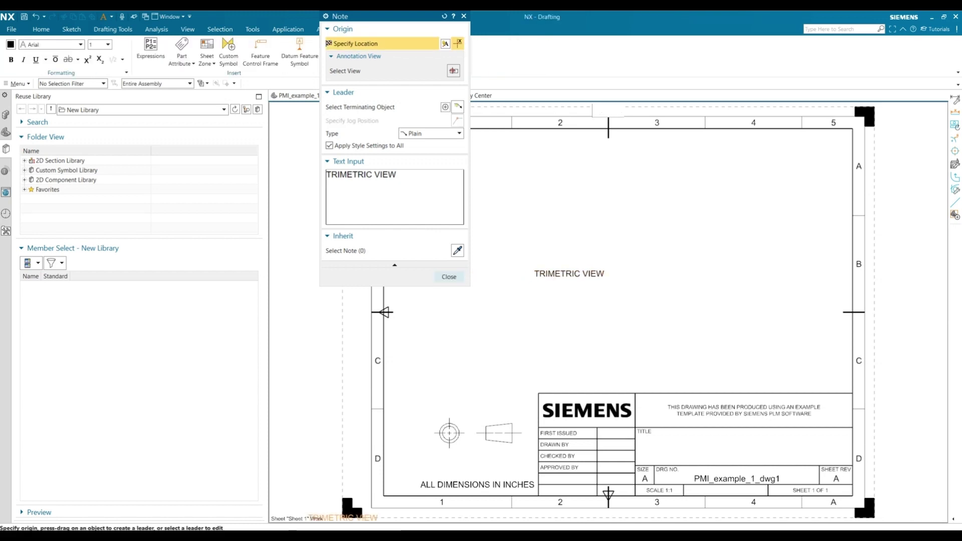
left_click(449, 277)
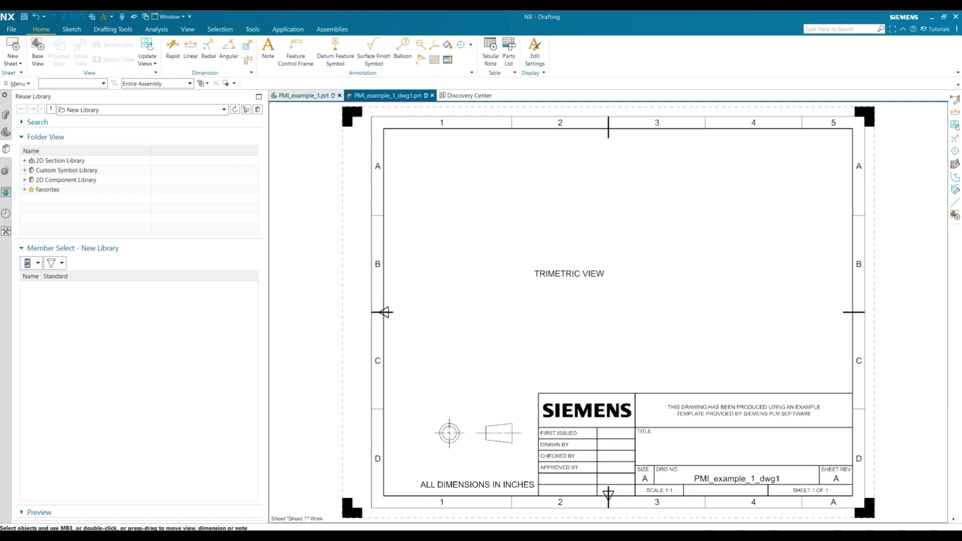
Sketch a rectangle closely around the TRIMETRIC VIEW note and finish the sketch
left_click(71, 29)
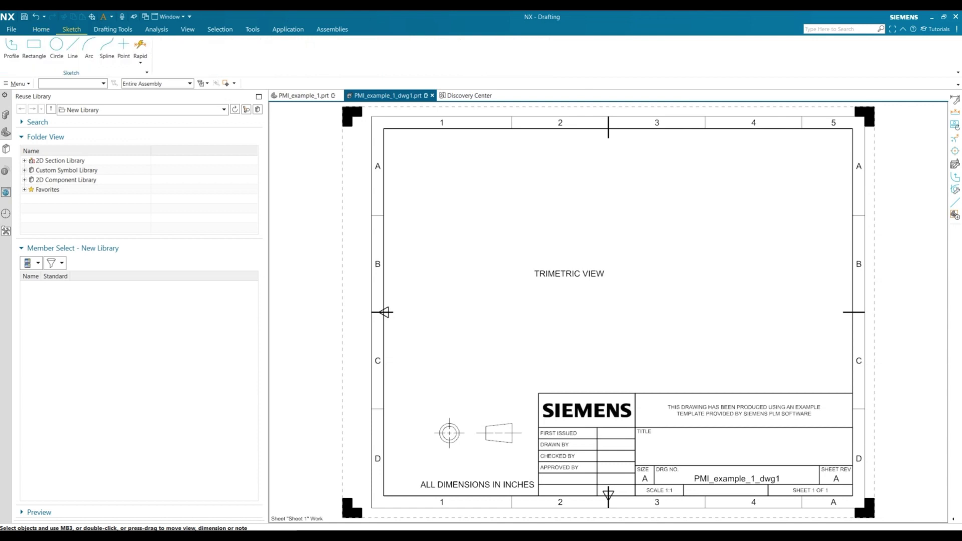
left_click(34, 46)
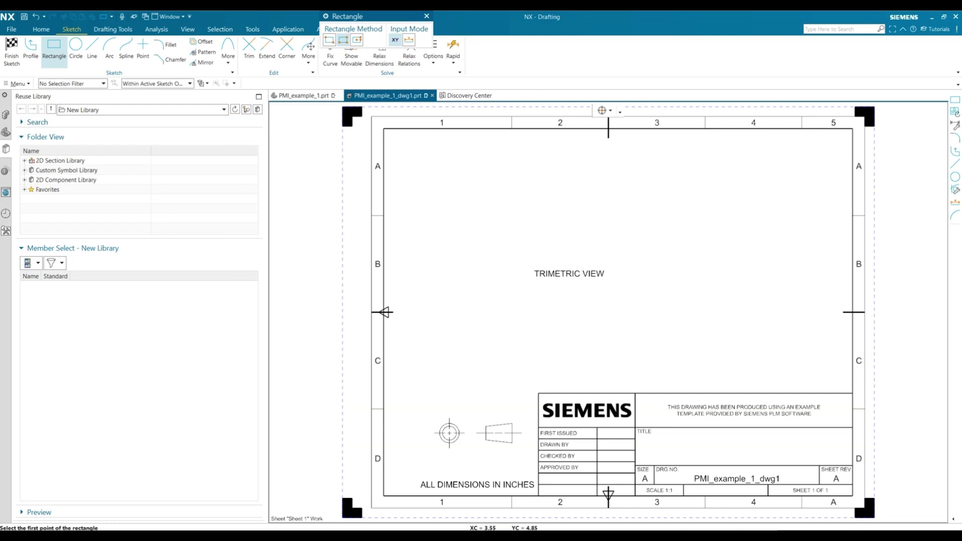
left_click(529, 263)
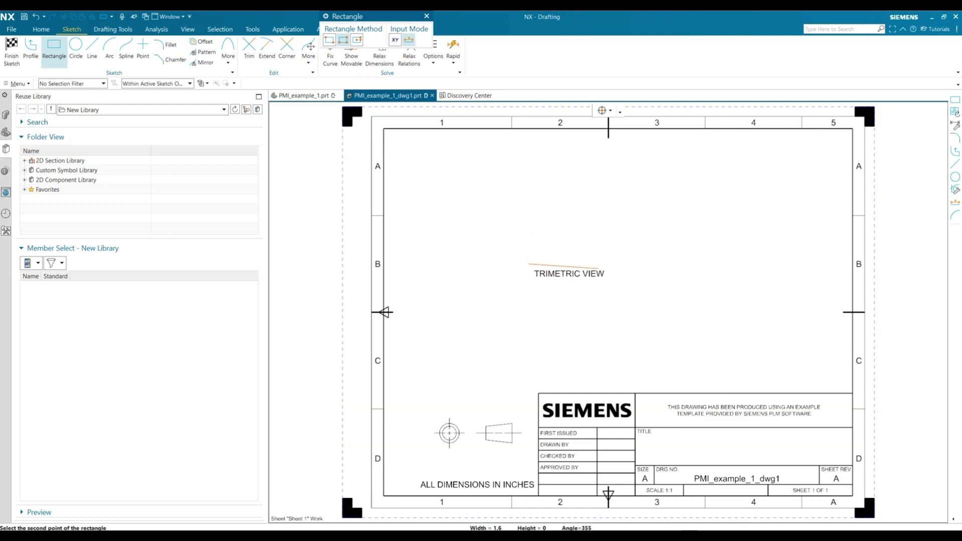
left_click(611, 283)
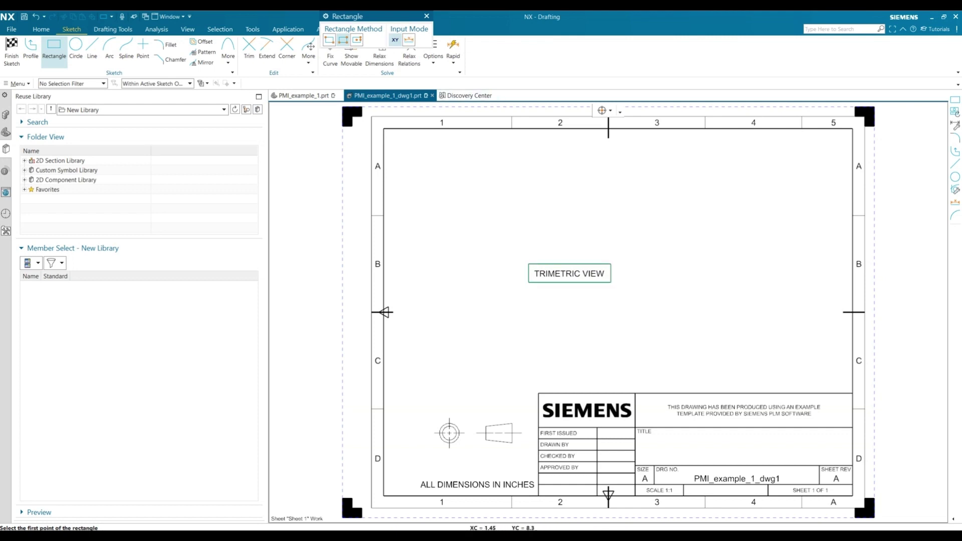
key("Escape")
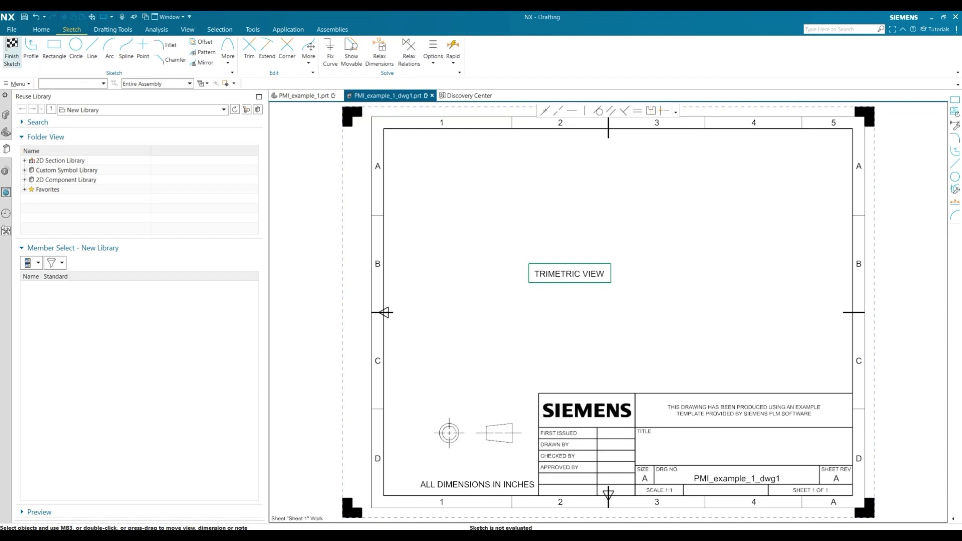
left_click(11, 50)
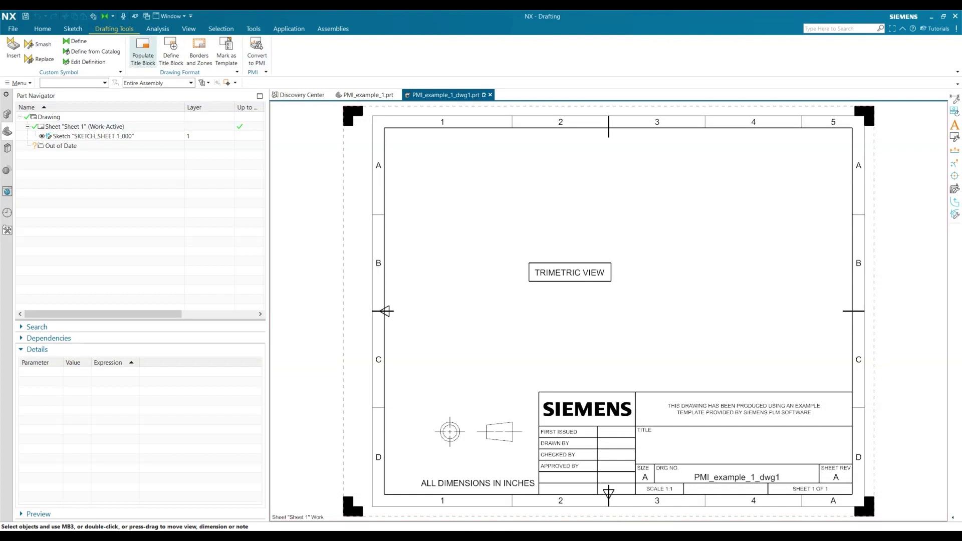
Start defining a custom symbol in New Library and name both the symbol and its part file TRIMETRIC
left_click(76, 41)
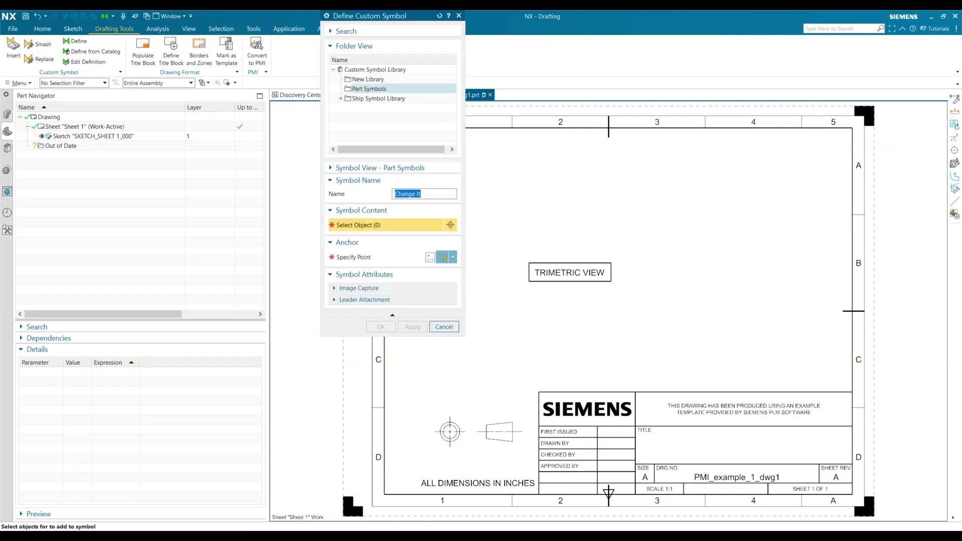
left_click(368, 79)
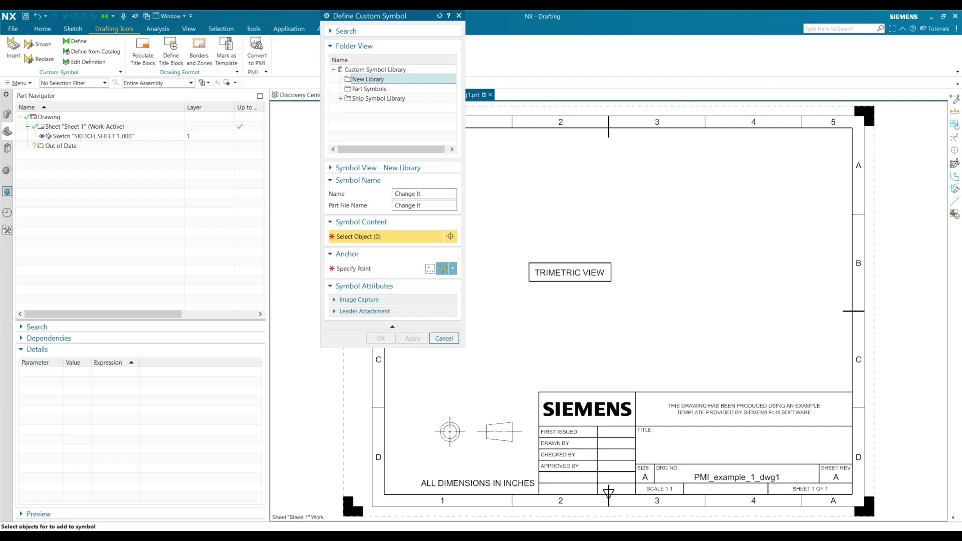
left_click(419, 194)
type("Tr")
key("BackSpace")
type("RIMETRIC")
key("ctrl+a")
type("TRIM")
type("IC")
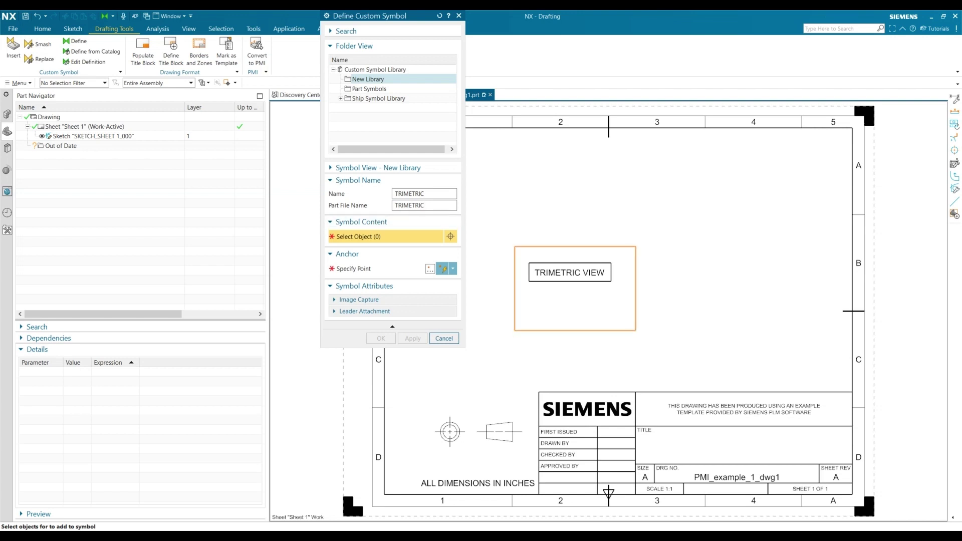
Try to define the TRIMETRIC symbol in New Library from the boxed note with a region image around it, and close the definition
left_click(569, 272)
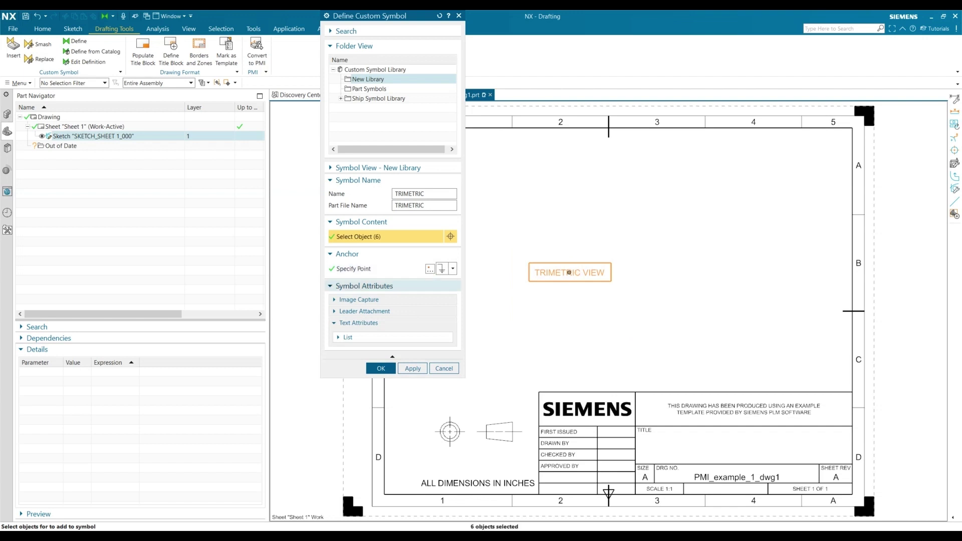
left_click(358, 300)
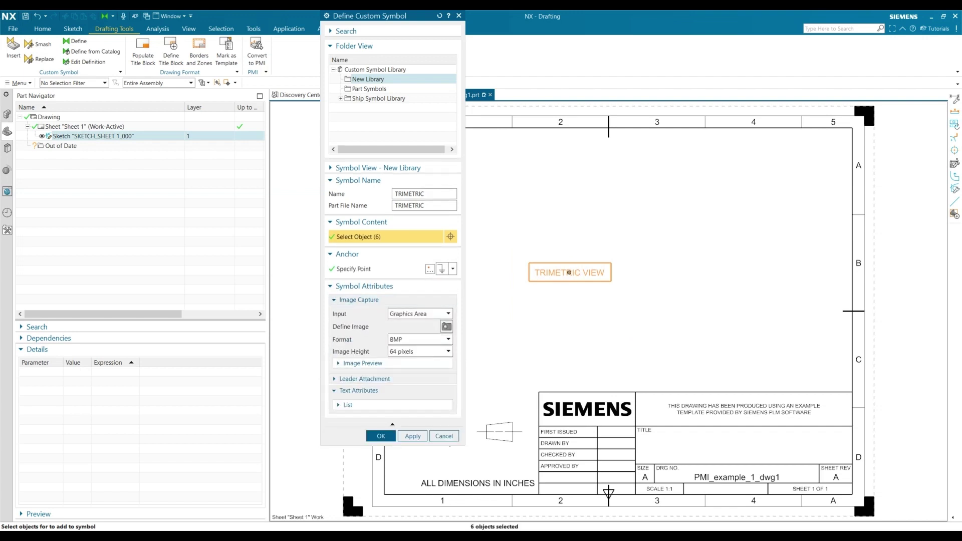
left_click(420, 314)
left_click(416, 333)
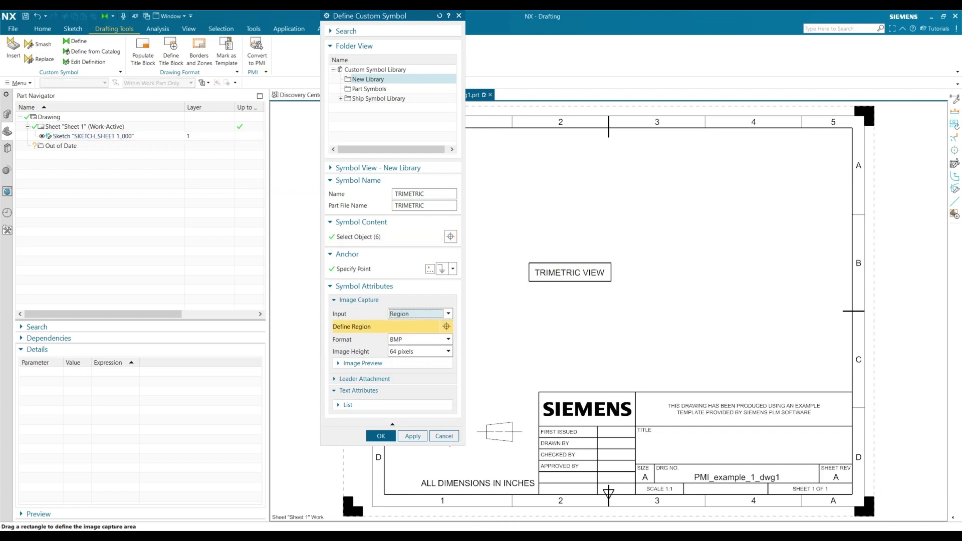
left_click_drag(518, 254, 619, 292)
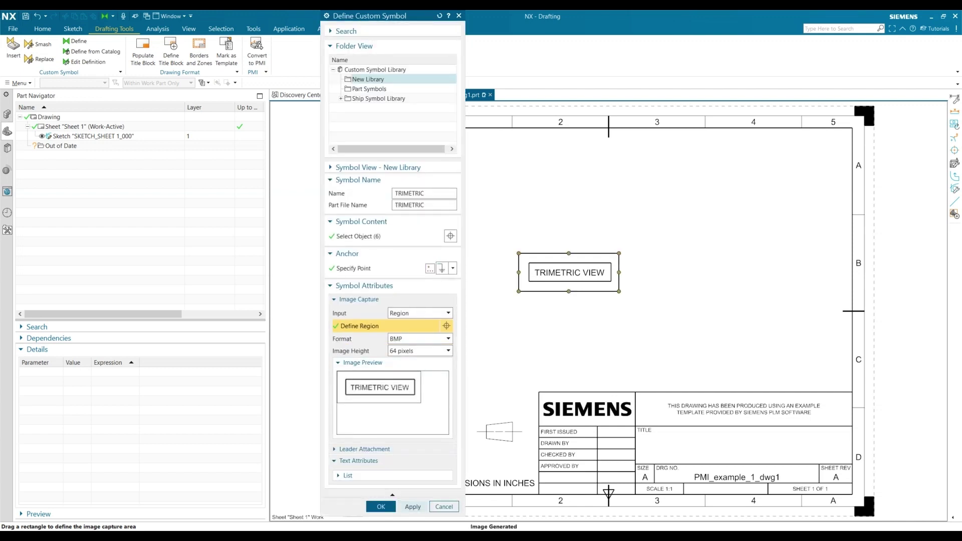
left_click(381, 506)
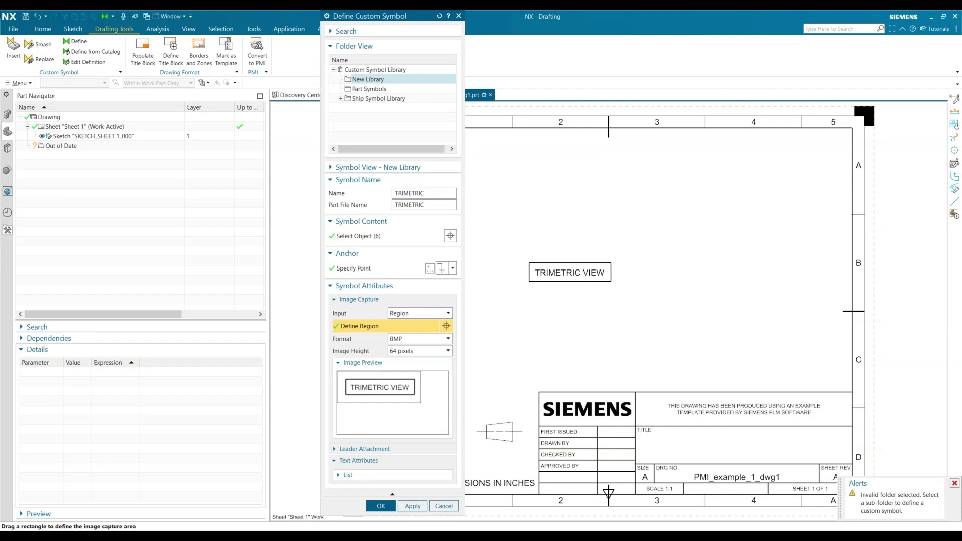
left_click(444, 507)
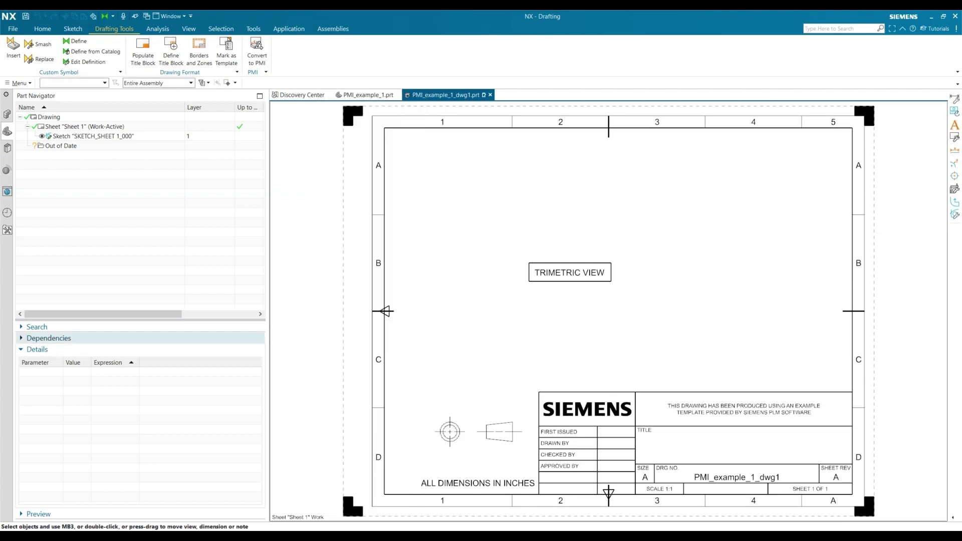
Create a folder named New Labels inside New Library of the Custom Symbol Library
left_click(7, 148)
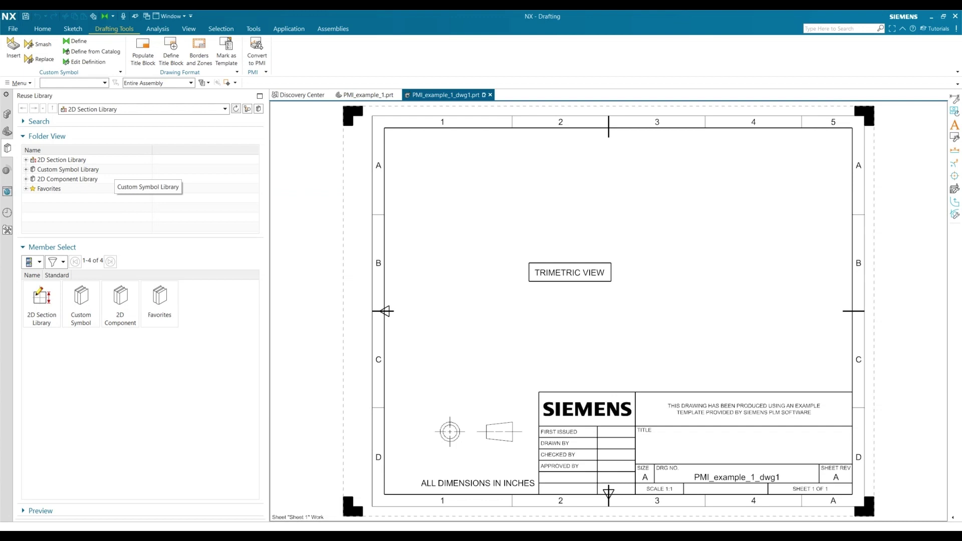
left_click(25, 170)
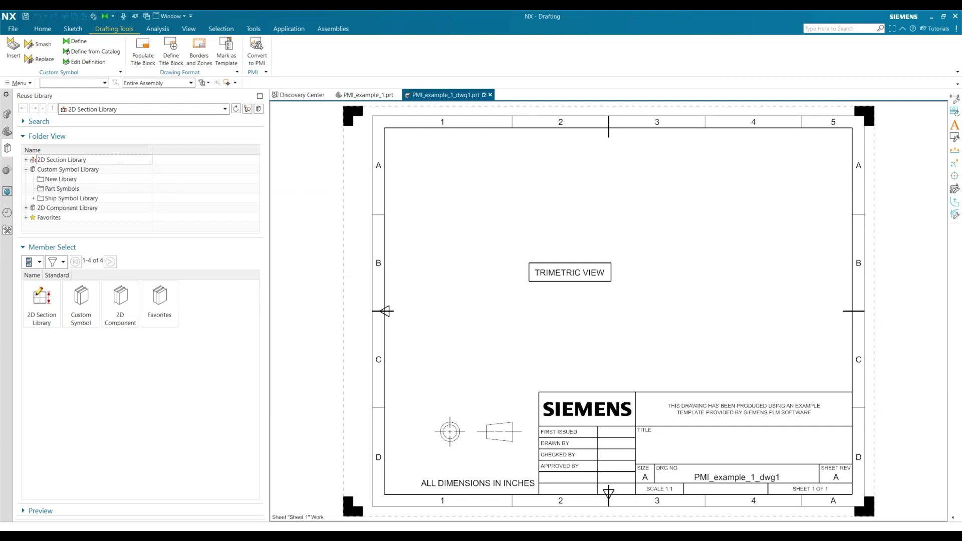
left_click(60, 179)
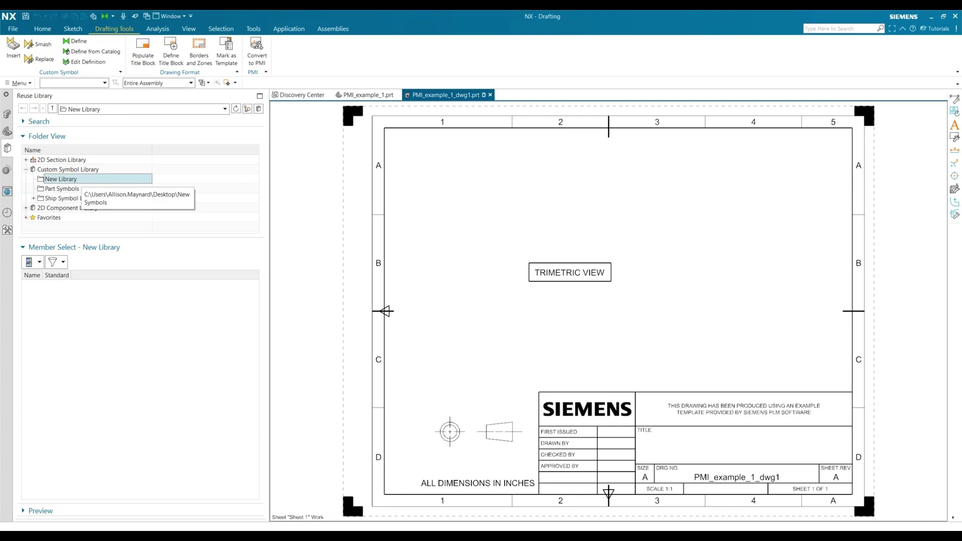
right_click(80, 180)
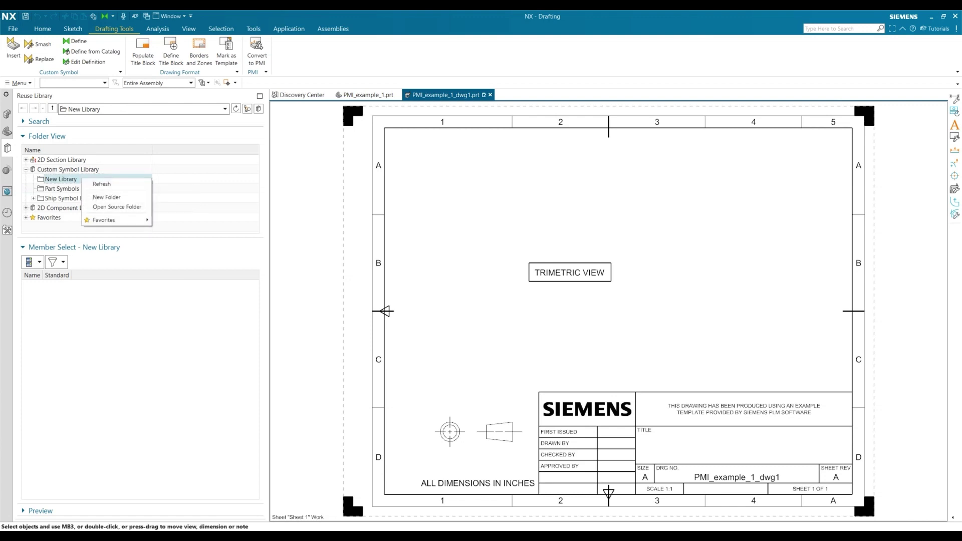
left_click(106, 197)
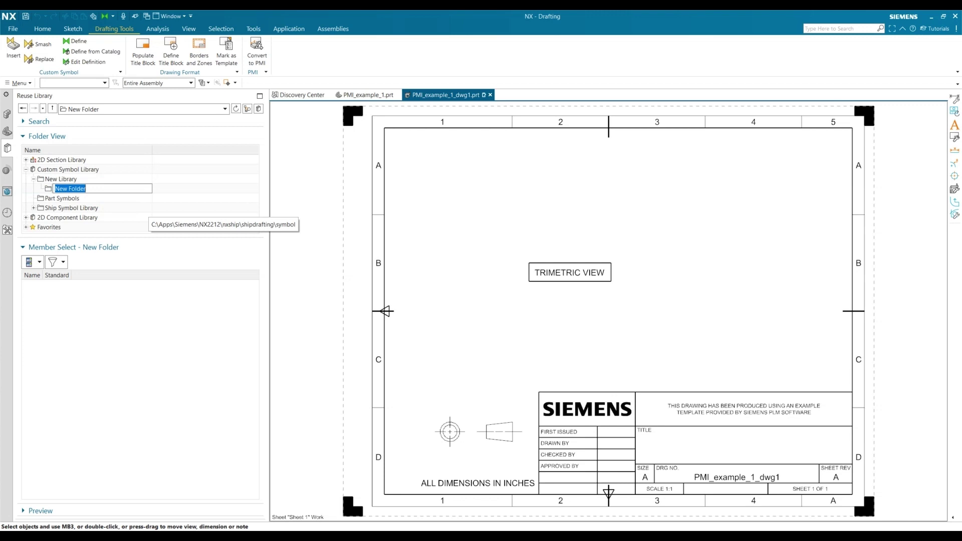
type("New Labels")
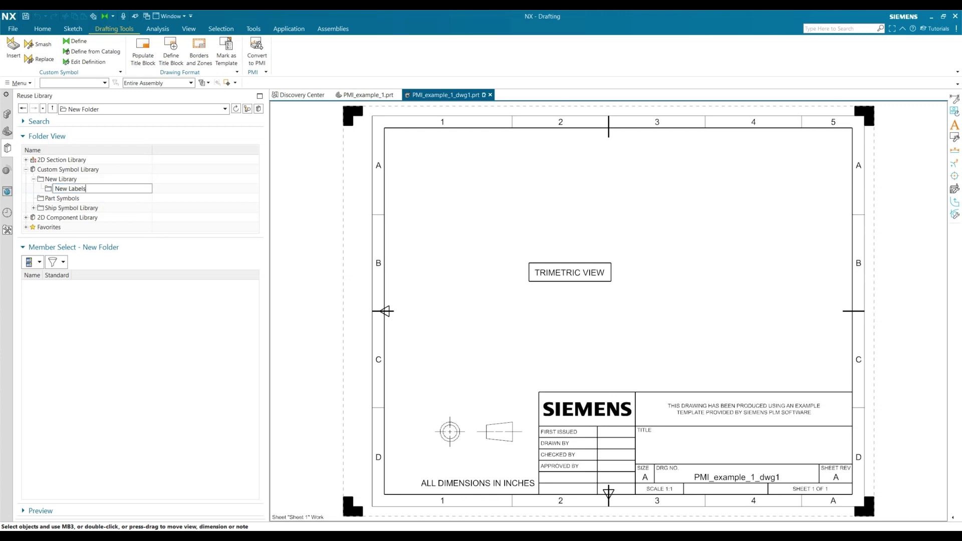
key("Return")
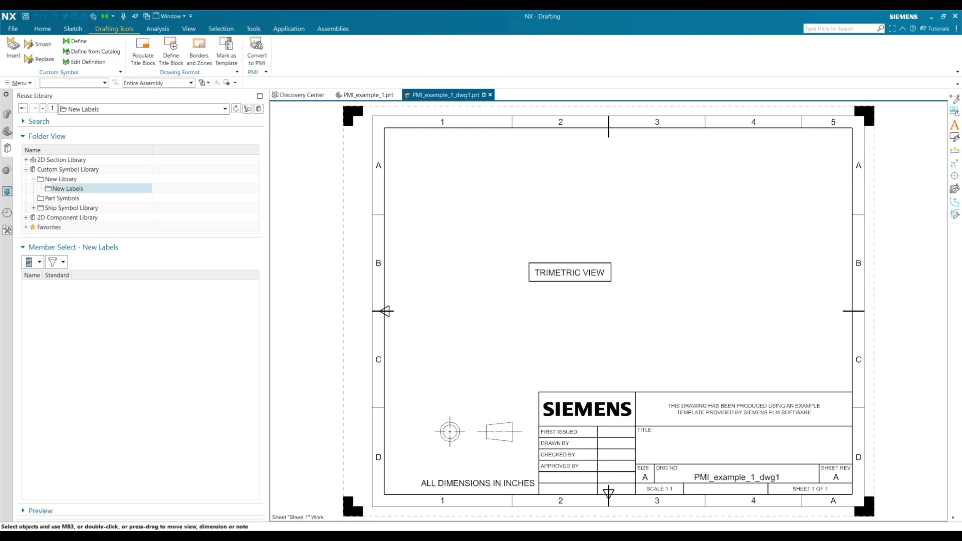
Start defining a custom symbol in the New Labels folder and name both the symbol and its part file TRIMETRIC
left_click(75, 41)
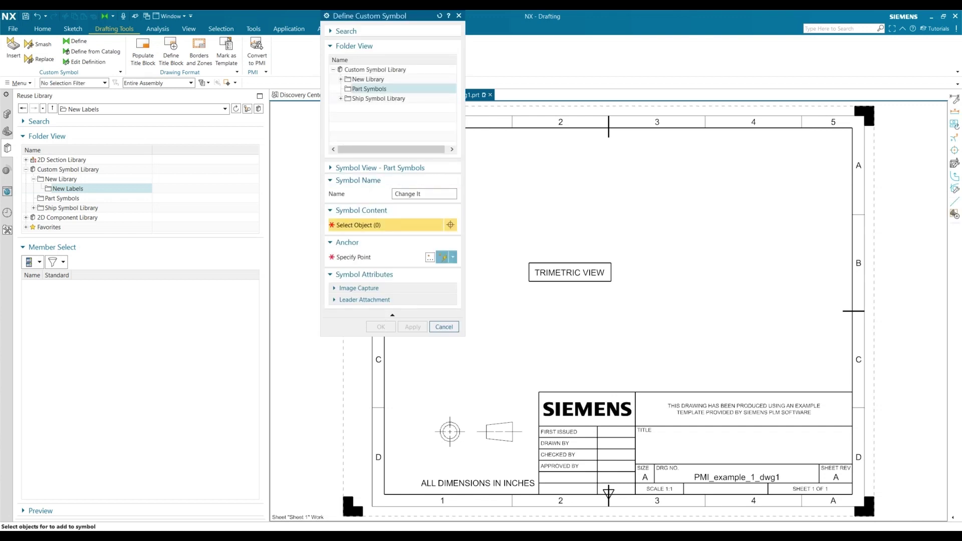
left_click(341, 79)
left_click(375, 88)
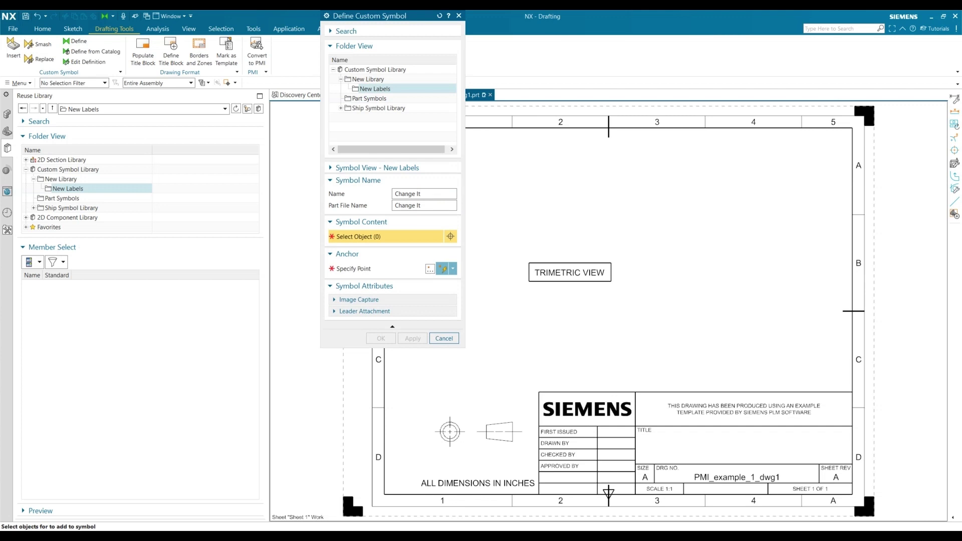
left_click(420, 194)
type("TRIMETRIC")
key("Tab")
type("TRIMETRIC")
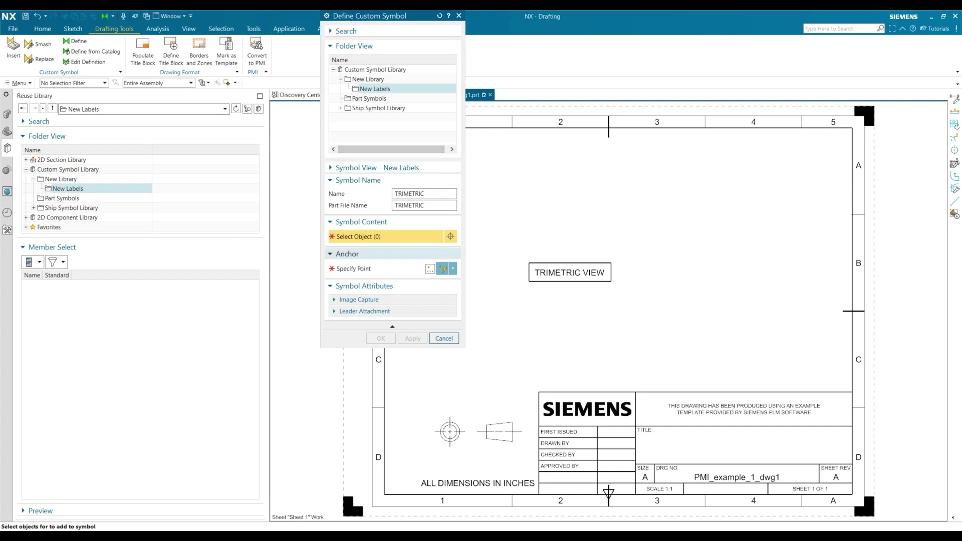
Use the boxed TRIMETRIC VIEW note as the symbol content, capture a region closely around it as the image, and create the symbol
left_click_drag(511, 249, 637, 306)
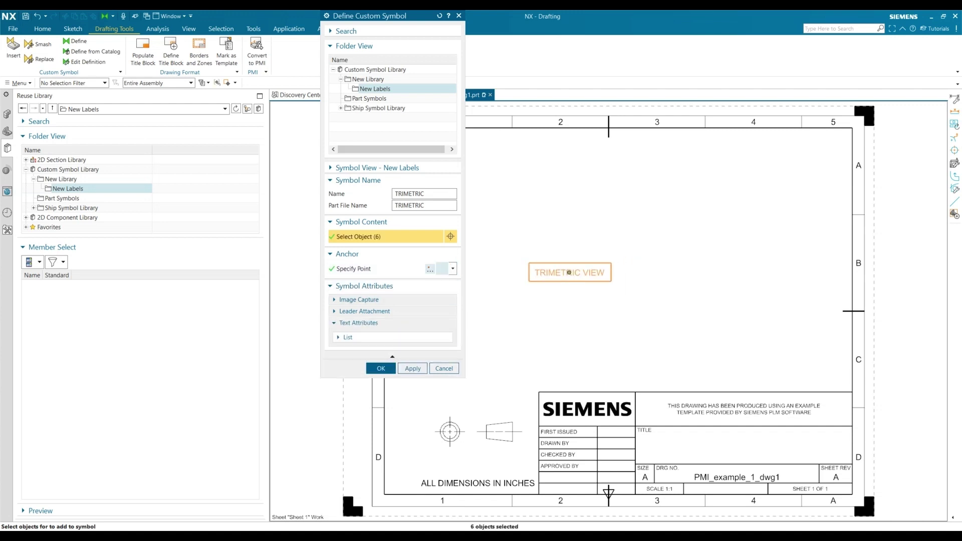
left_click(359, 300)
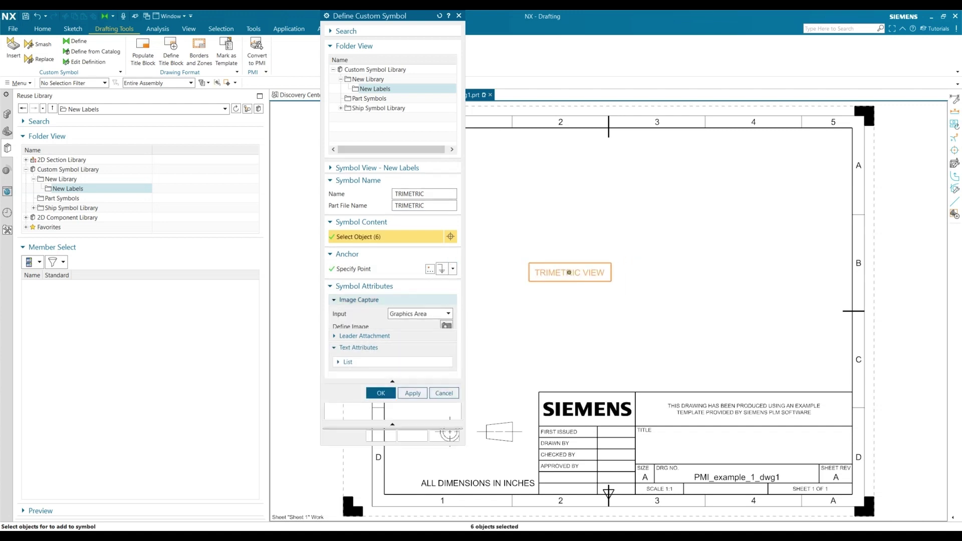
left_click(421, 313)
left_click(399, 333)
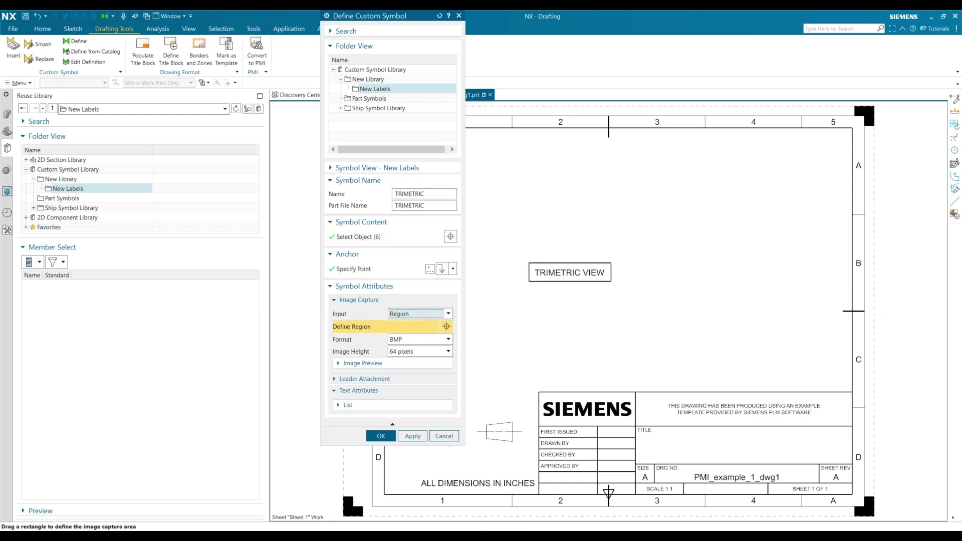
left_click_drag(525, 258, 614, 286)
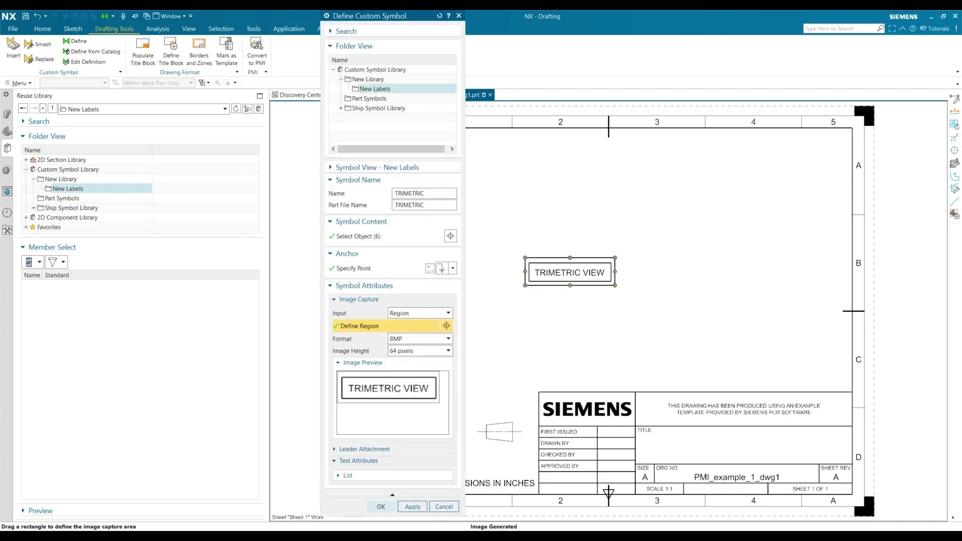
left_click(381, 507)
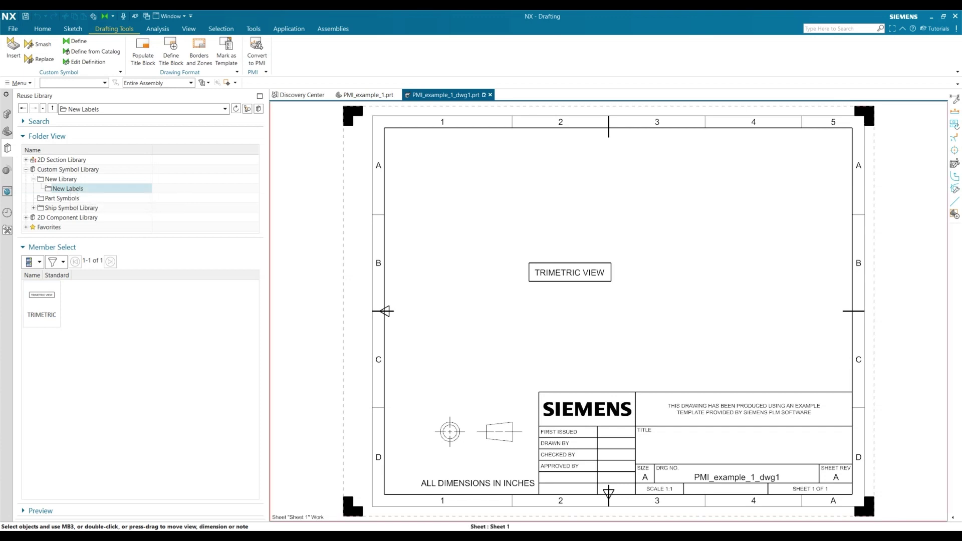
Switch to the PMI_example_1 part and expand the PMI view set to check which view is the work view
left_click(368, 95)
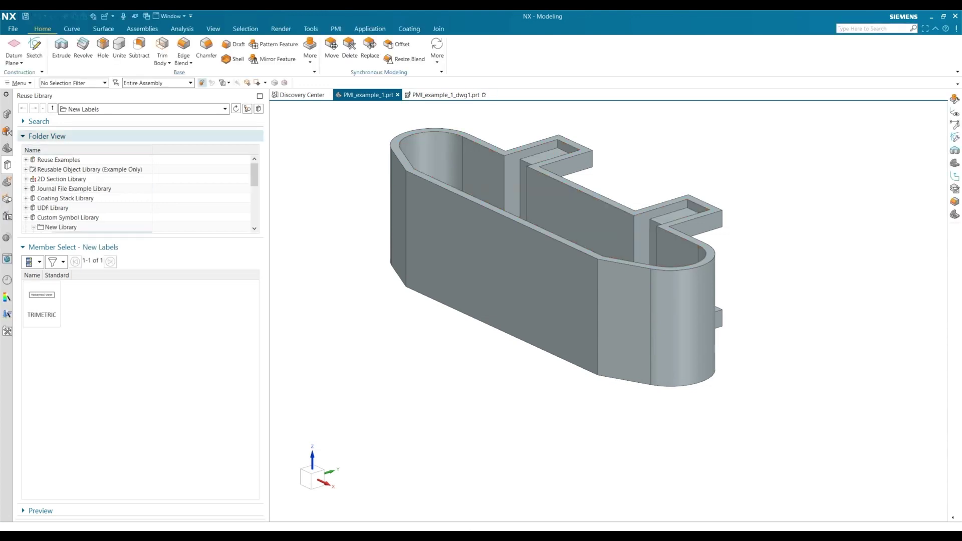
left_click(7, 149)
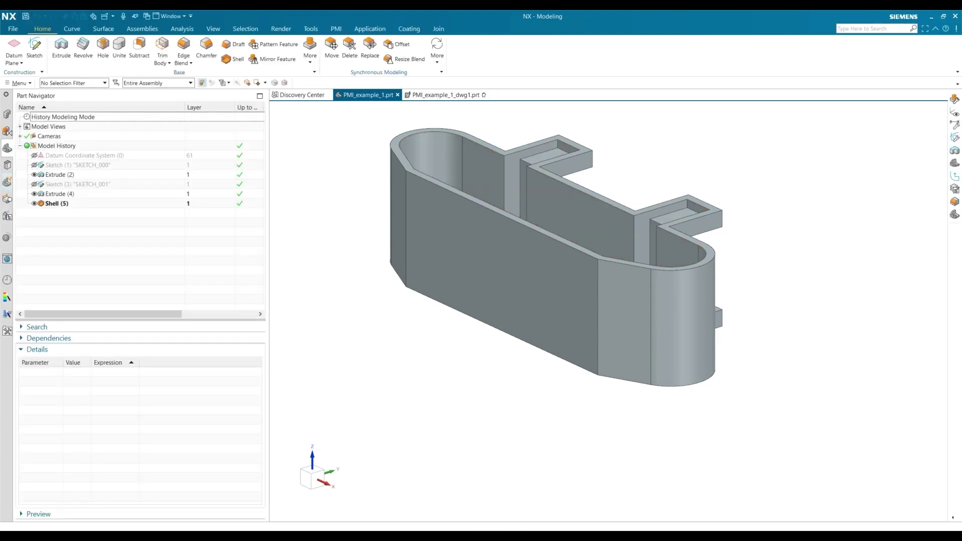
left_click(7, 181)
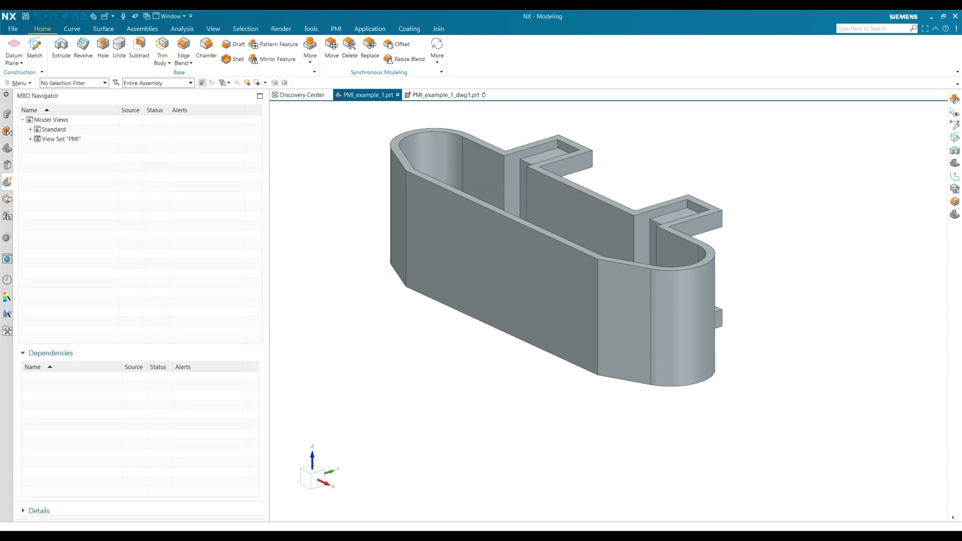
left_click(61, 139)
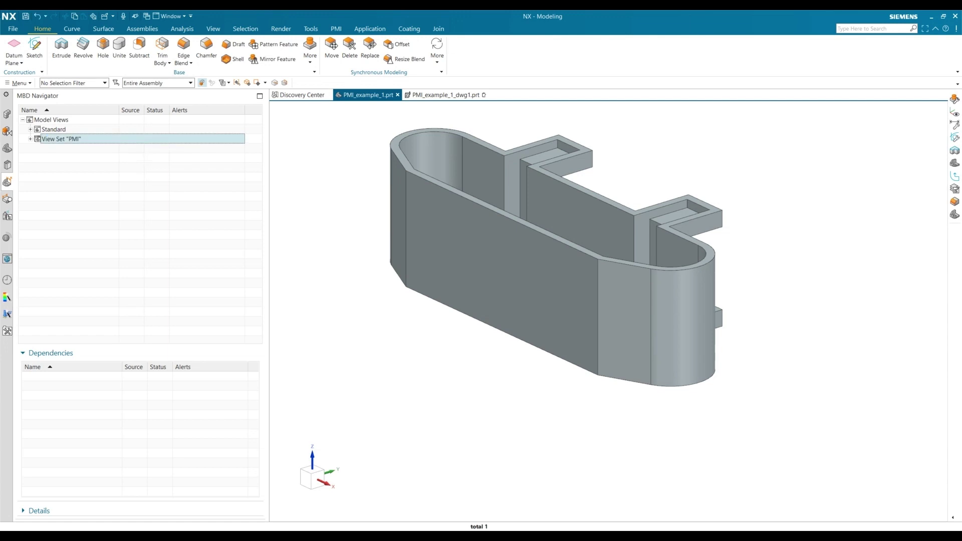
left_click(30, 139)
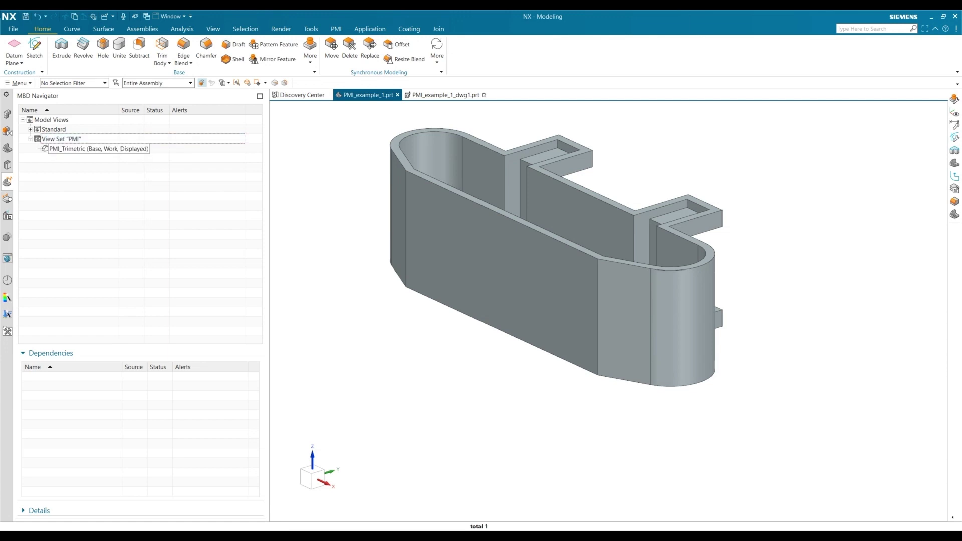
key("Escape")
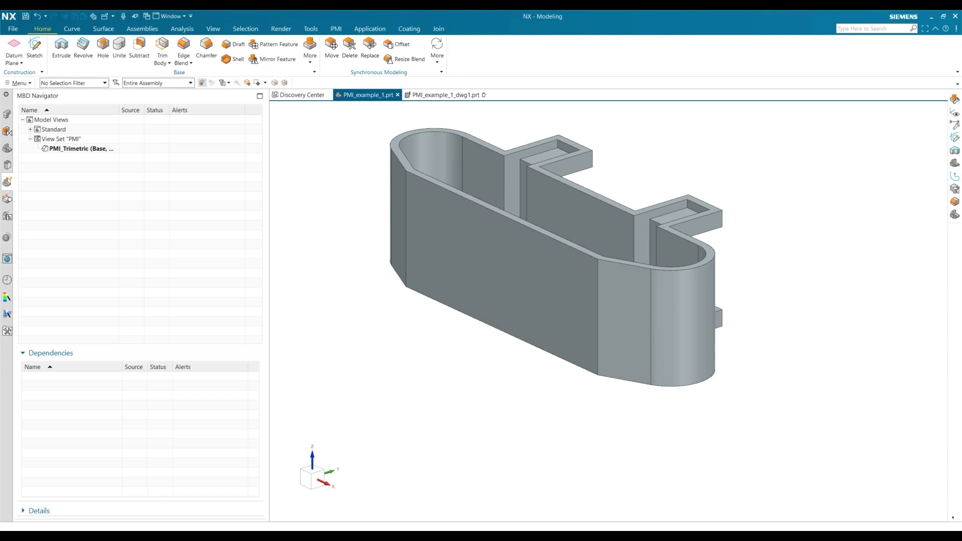
Place the TRIMETRIC symbol from the New Labels folder in the empty space below the part
left_click(7, 165)
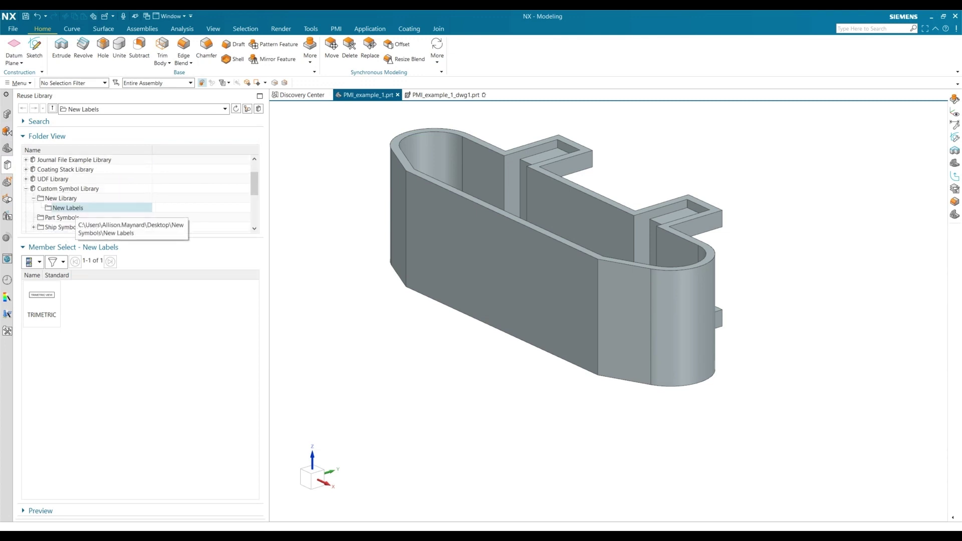
left_click_drag(41, 305, 557, 394)
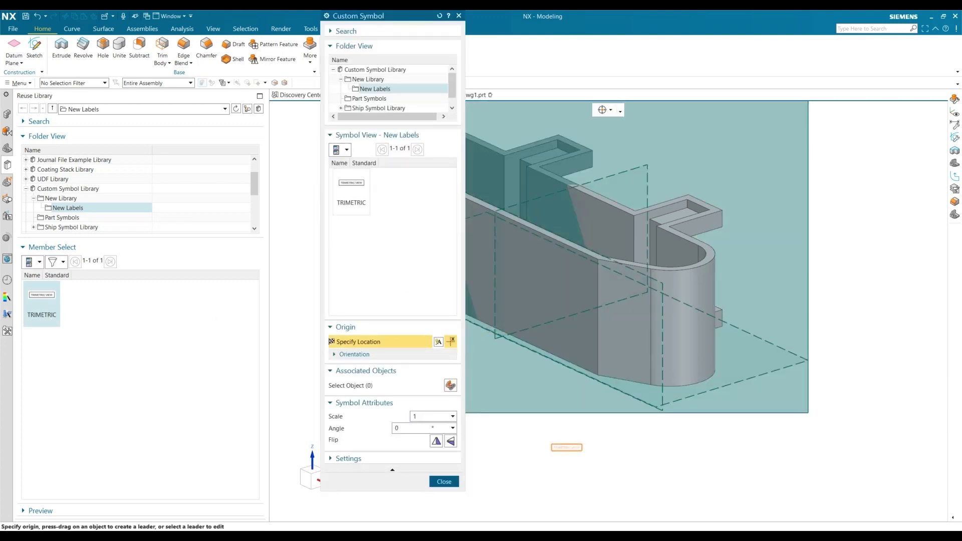
left_click(567, 448)
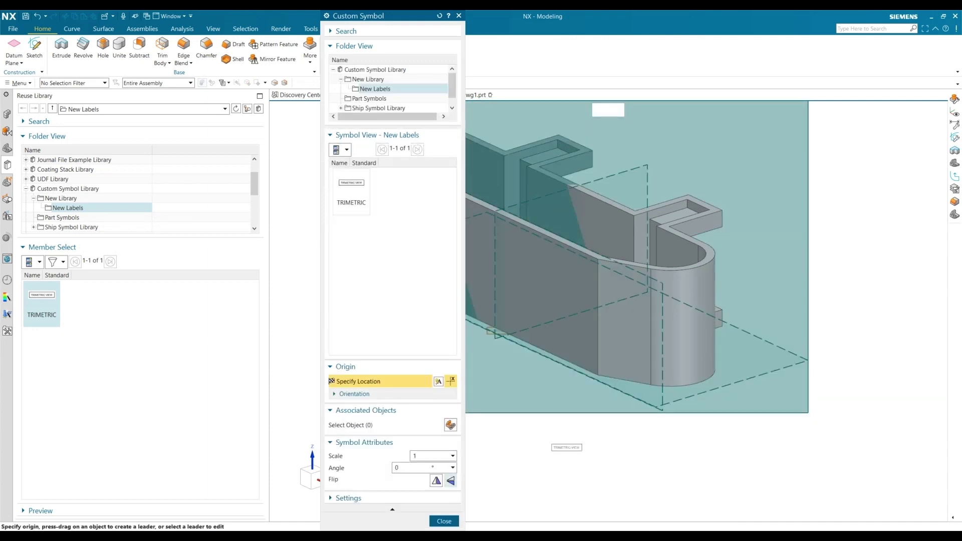
key("Escape")
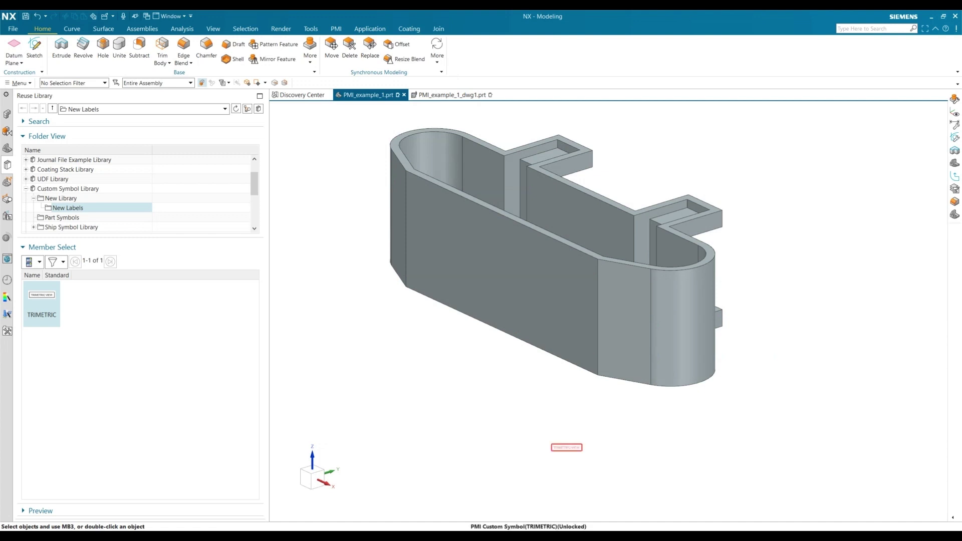
Enlarge the placed TRIMETRIC VIEW symbol with the PMI Resize command and move it slightly closer to the part
right_click(566, 448)
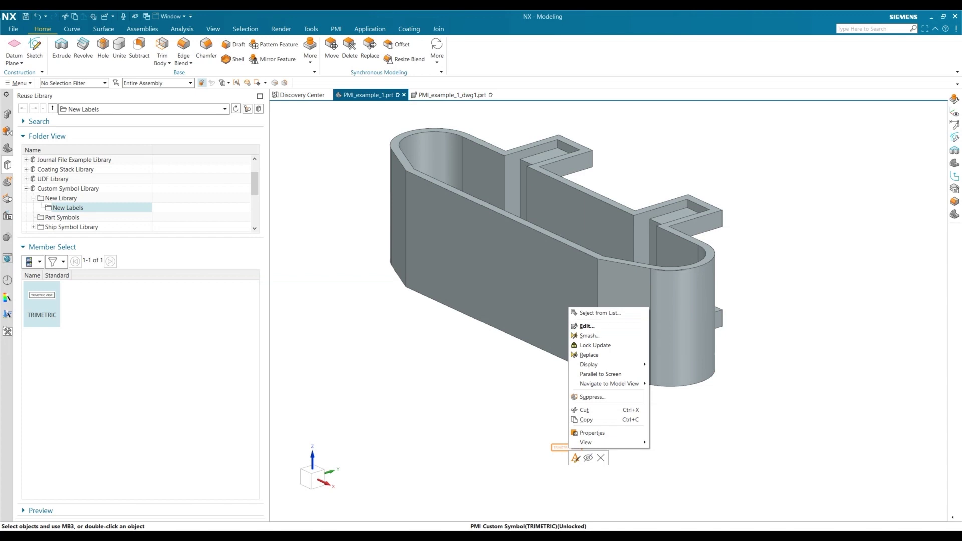
left_click(336, 29)
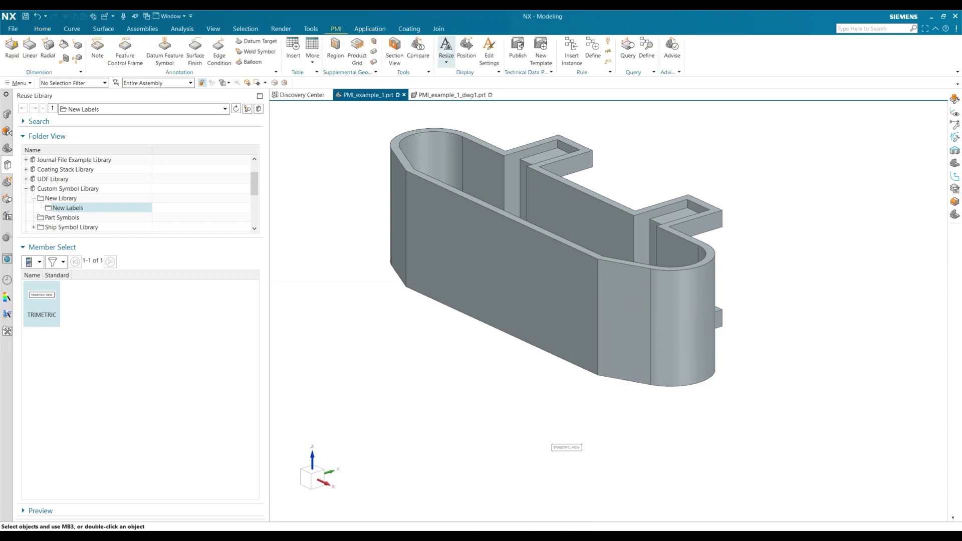
left_click(446, 48)
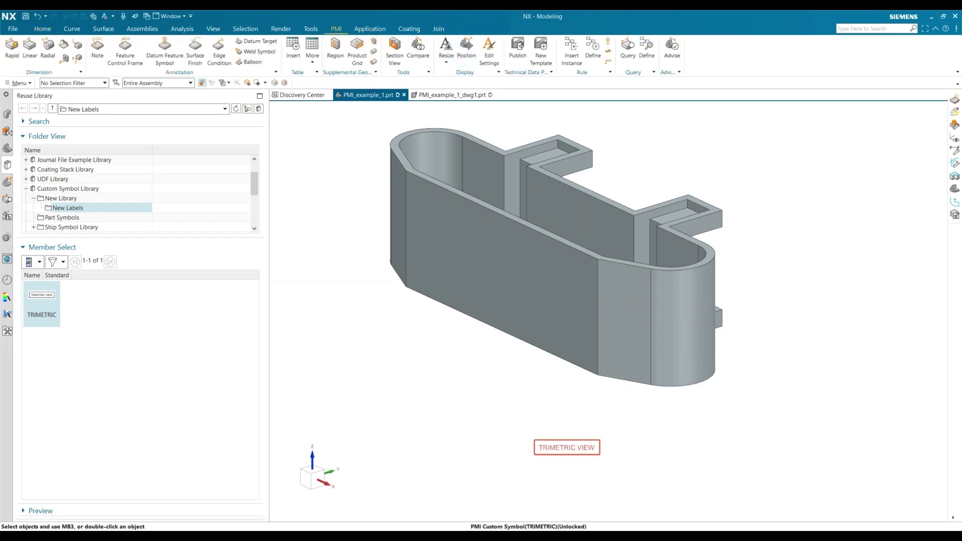
left_click_drag(567, 448, 587, 424)
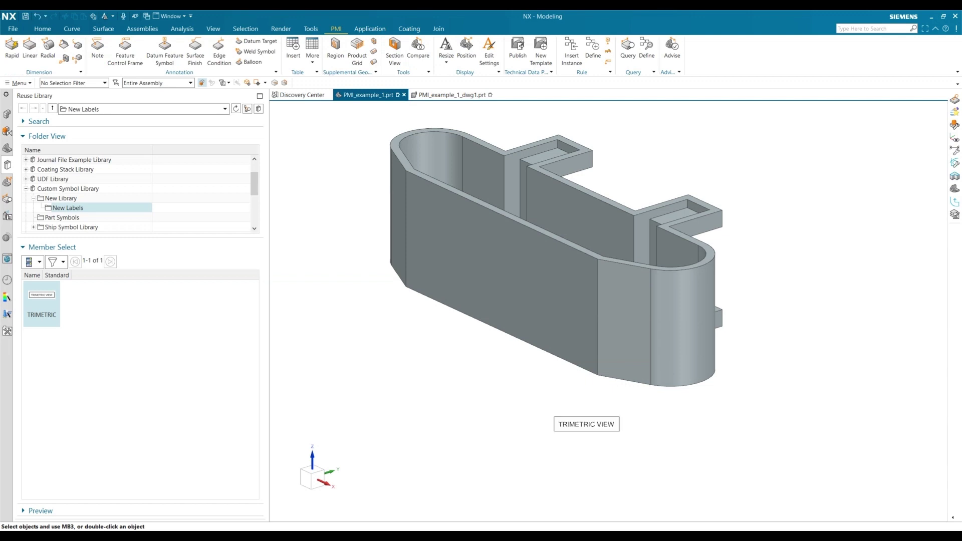